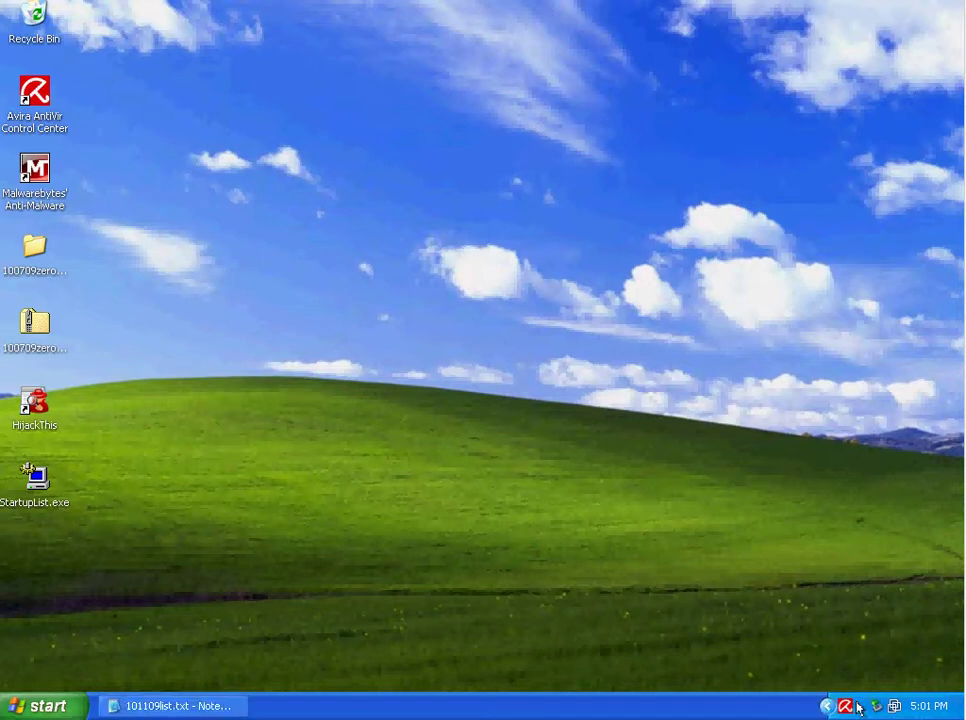
- Bring the 101109list.txt log back in Notepad, showing its last entry wmforum.cn/up1/update.exe
left_click(170, 706)
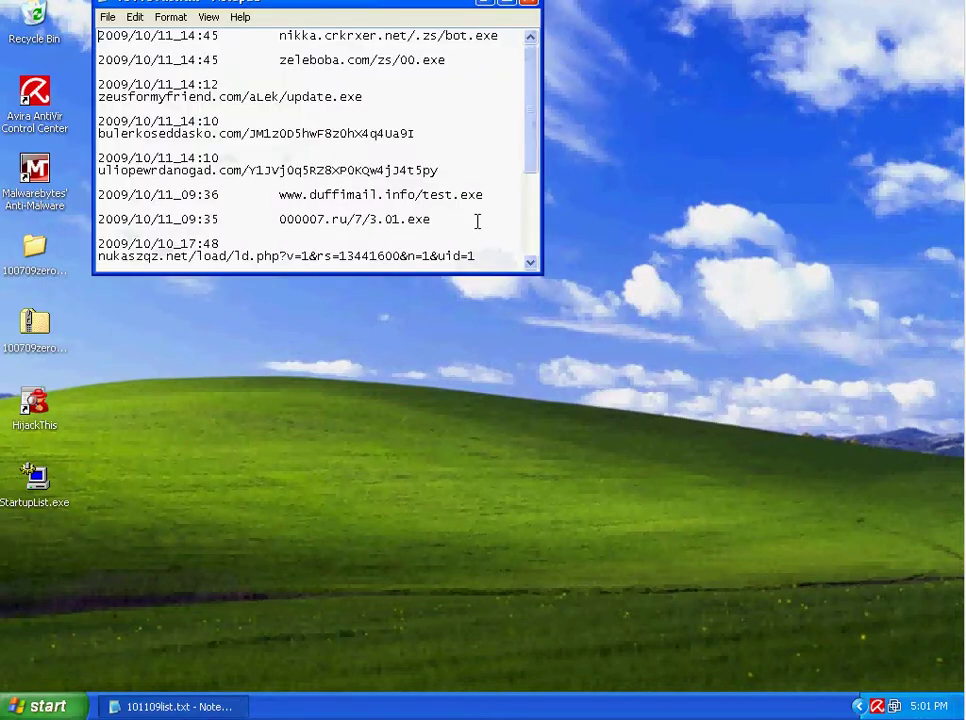
left_click_drag(101, 35, 391, 311)
left_click(334, 231)
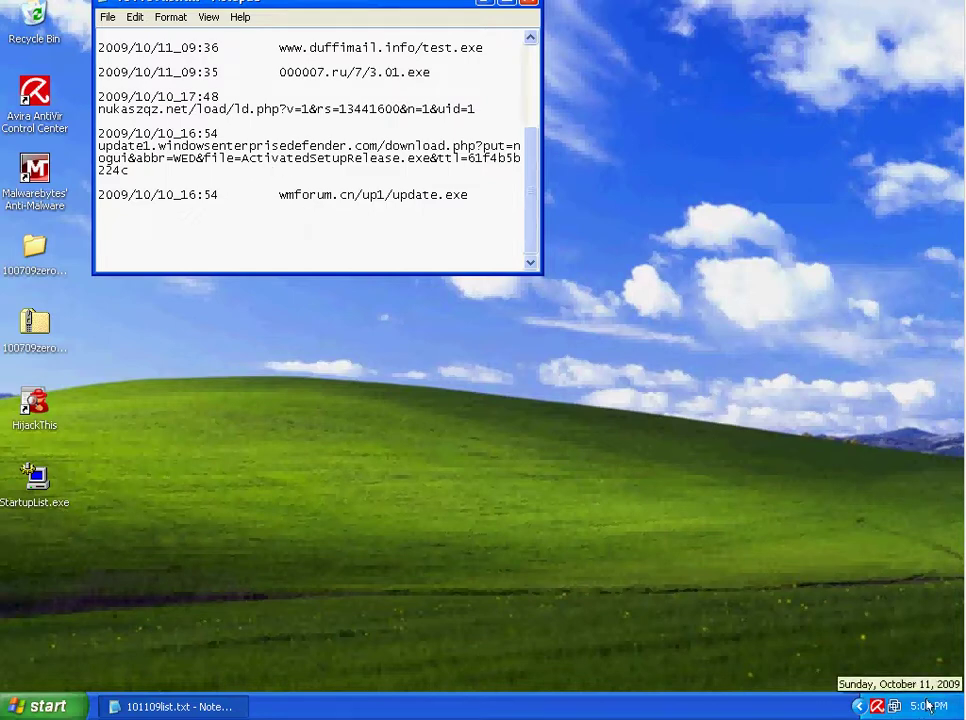
- Open and close the empty 100709zerodaycollection folder and the 100709zerodaycollection.zip archive
mouse_move(928, 706)
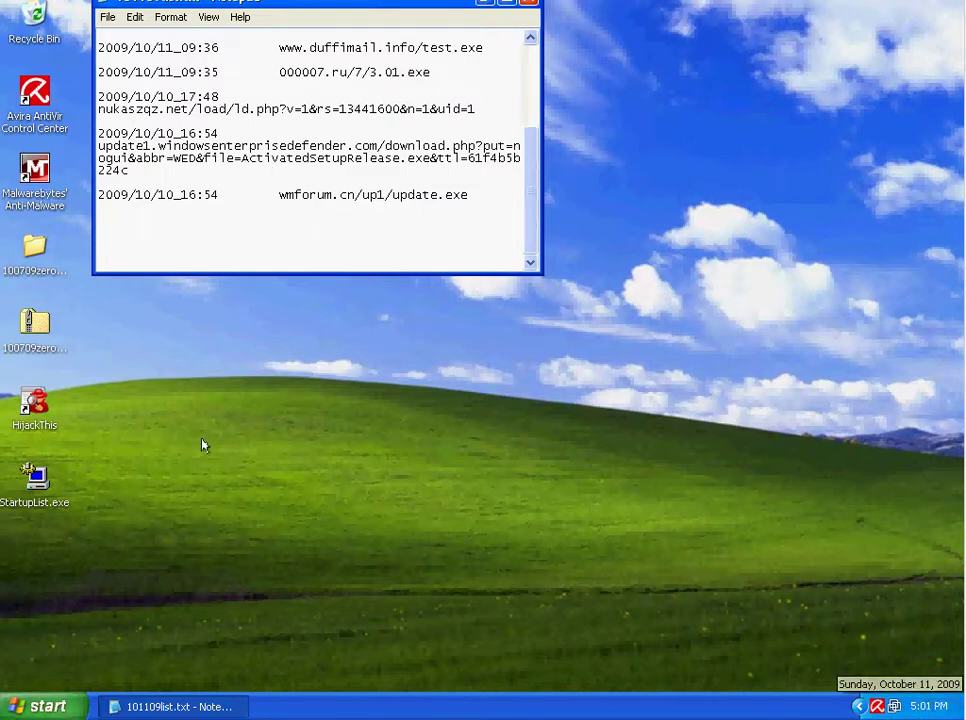
left_click(24, 220)
double_click(30, 245)
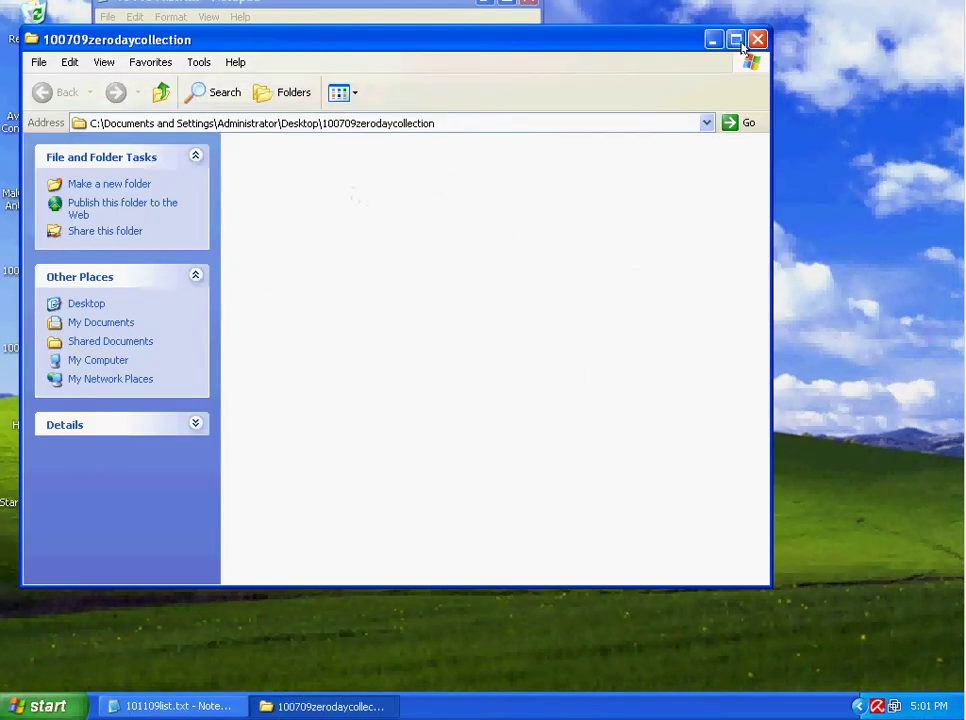
left_click(757, 39)
left_click(30, 318)
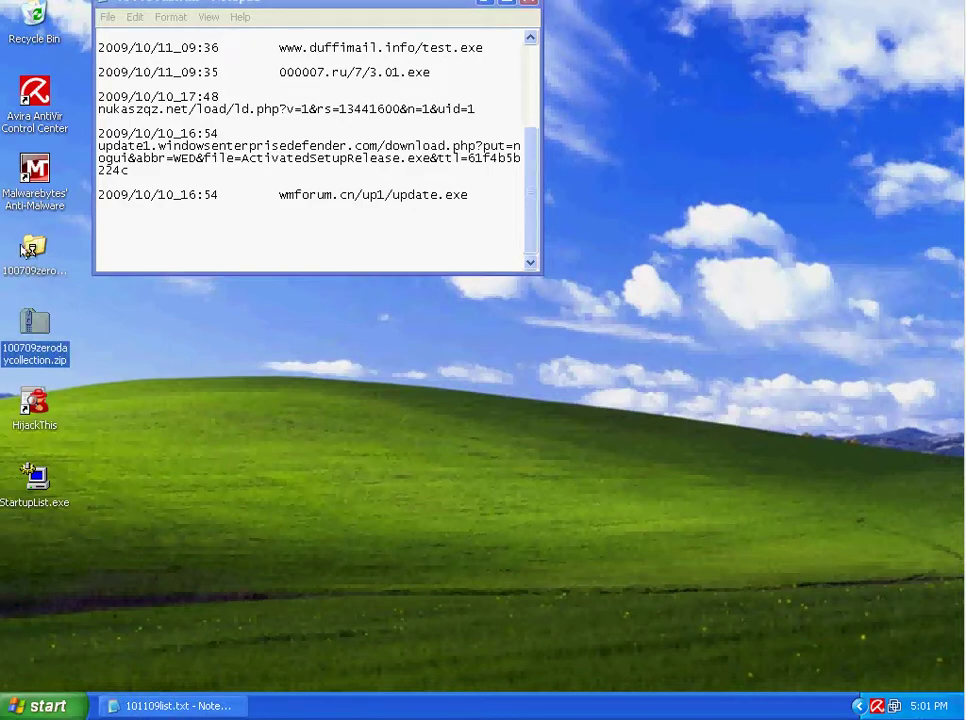
double_click(48, 268)
left_click(757, 38)
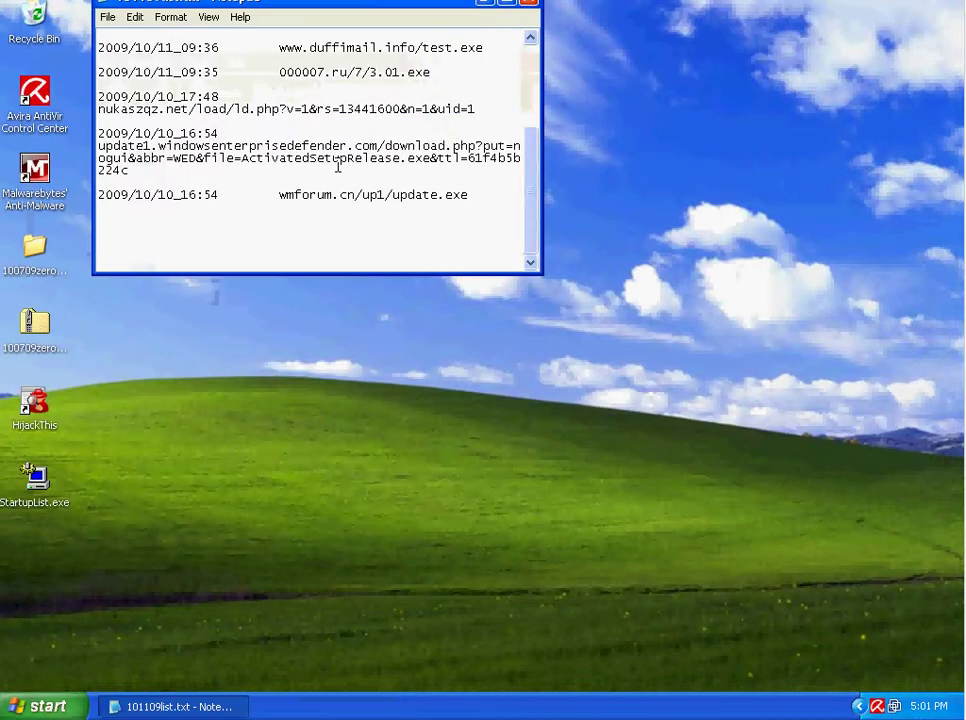
left_click(34, 247)
double_click(34, 322)
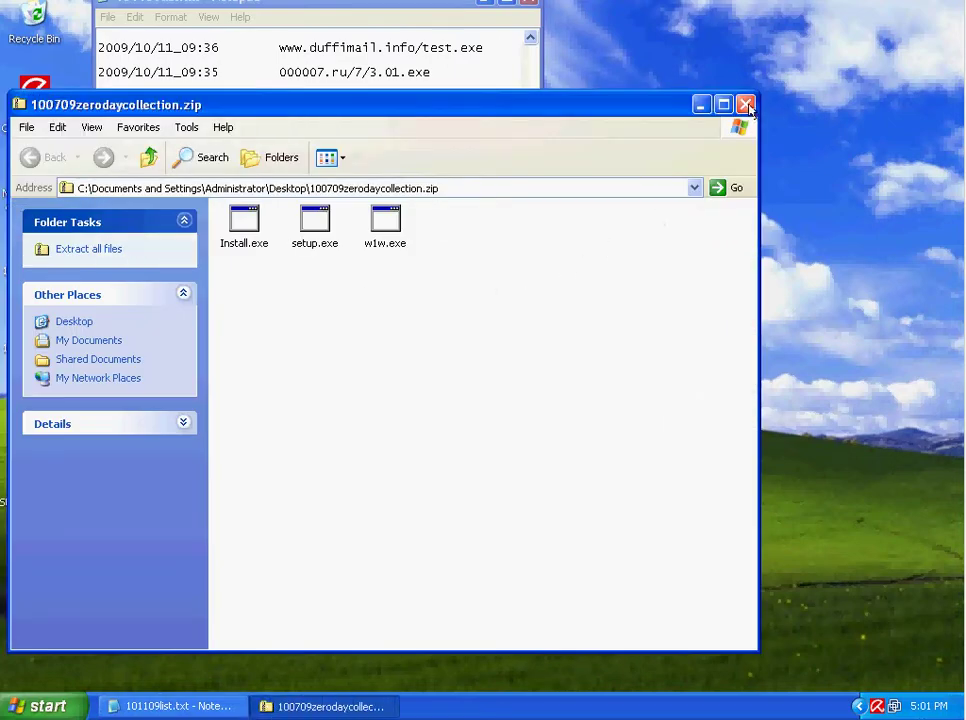
left_click(744, 101)
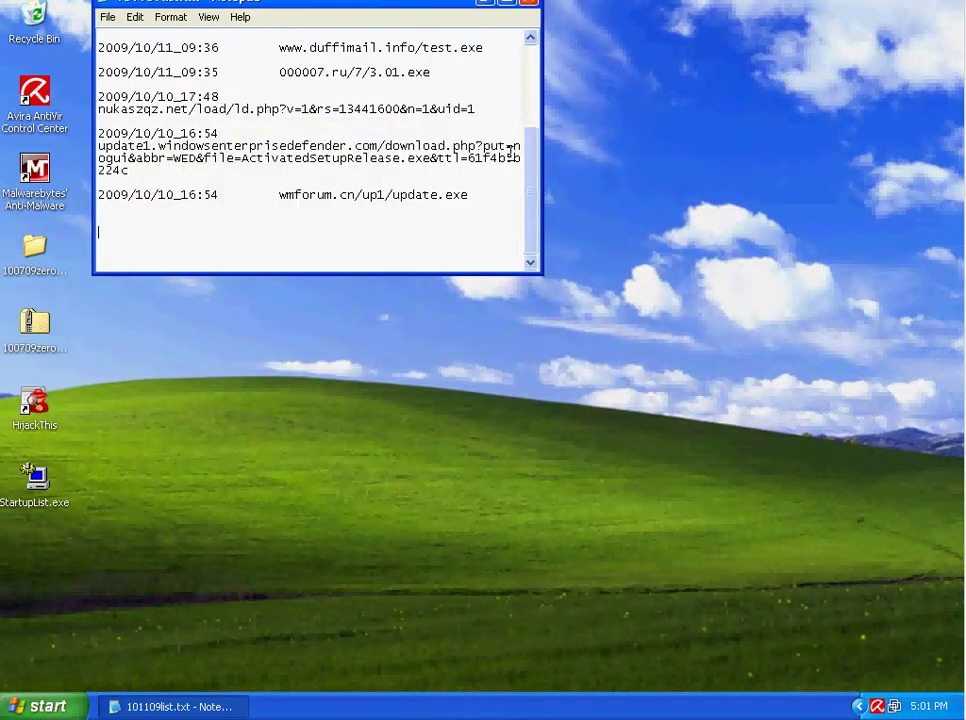
- Move the Notepad window to the screen centre and enlarge it so log entries fit one line
left_click_drag(427, 4, 507, 193)
scroll(612, 262, "up", 4)
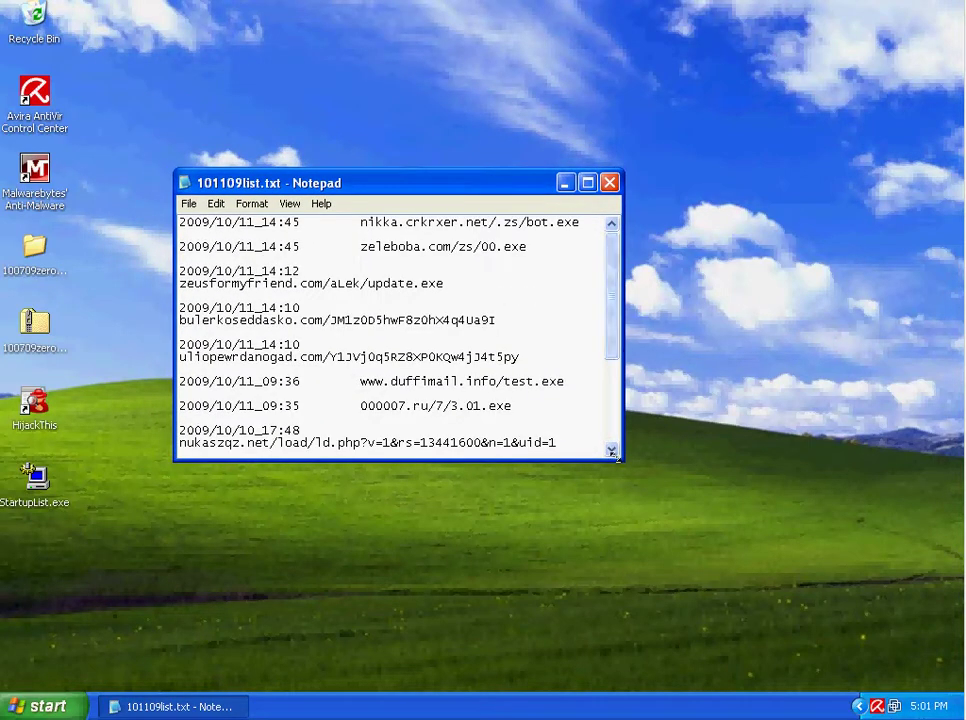
left_click_drag(620, 456, 716, 573)
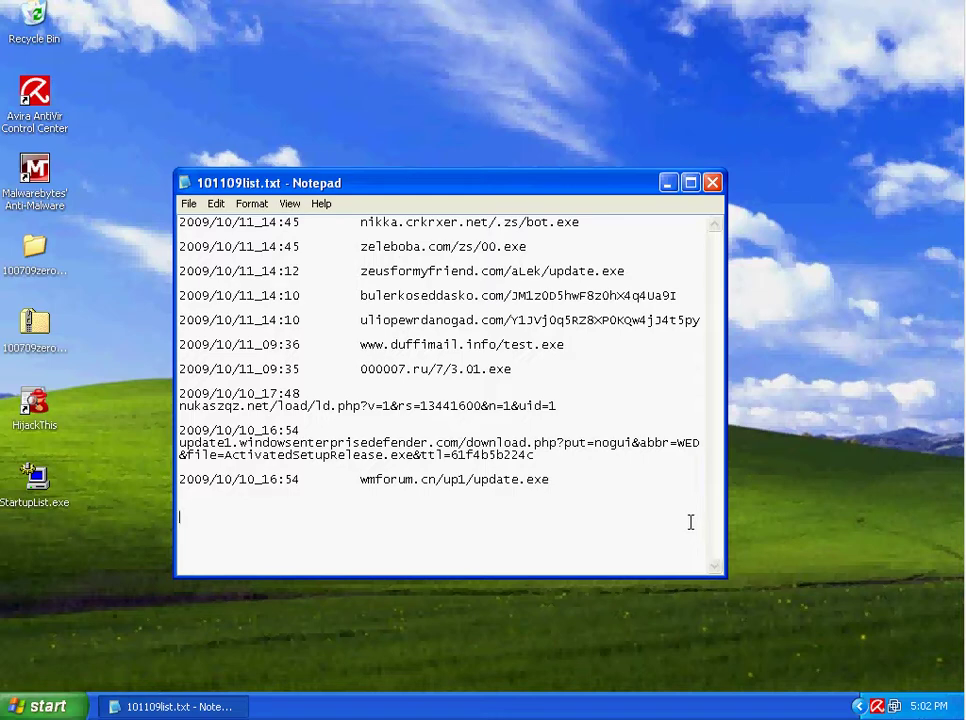
- Check Avira in the notification area, then copy the first URL nikka.crkrxer.net/.zs/bot.exe
left_click_drag(599, 499, 602, 525)
left_click(858, 706)
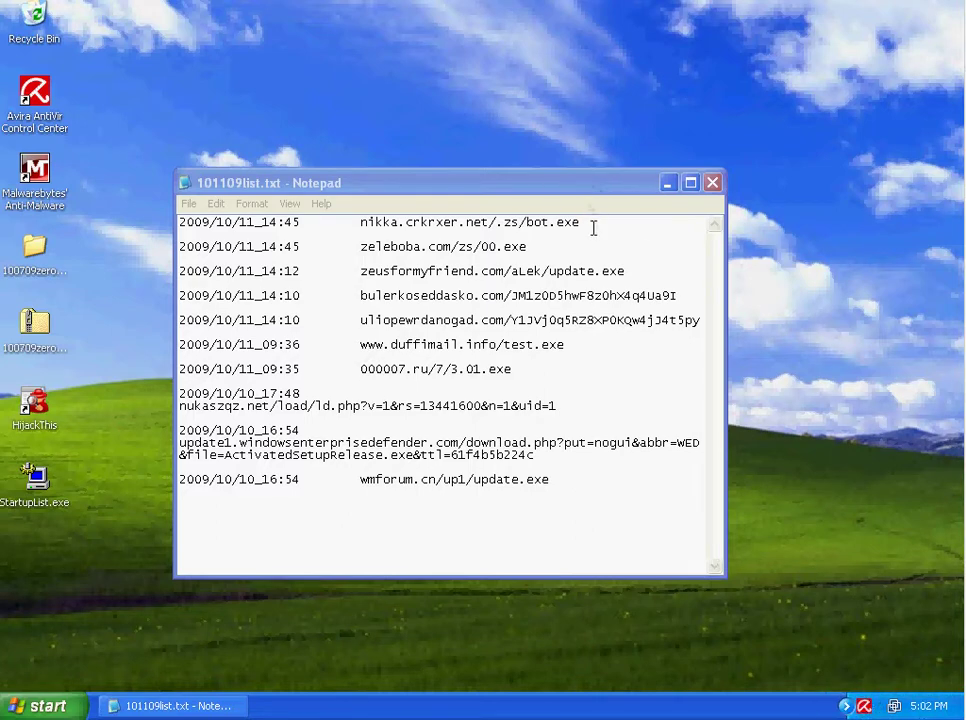
left_click_drag(593, 224, 363, 226)
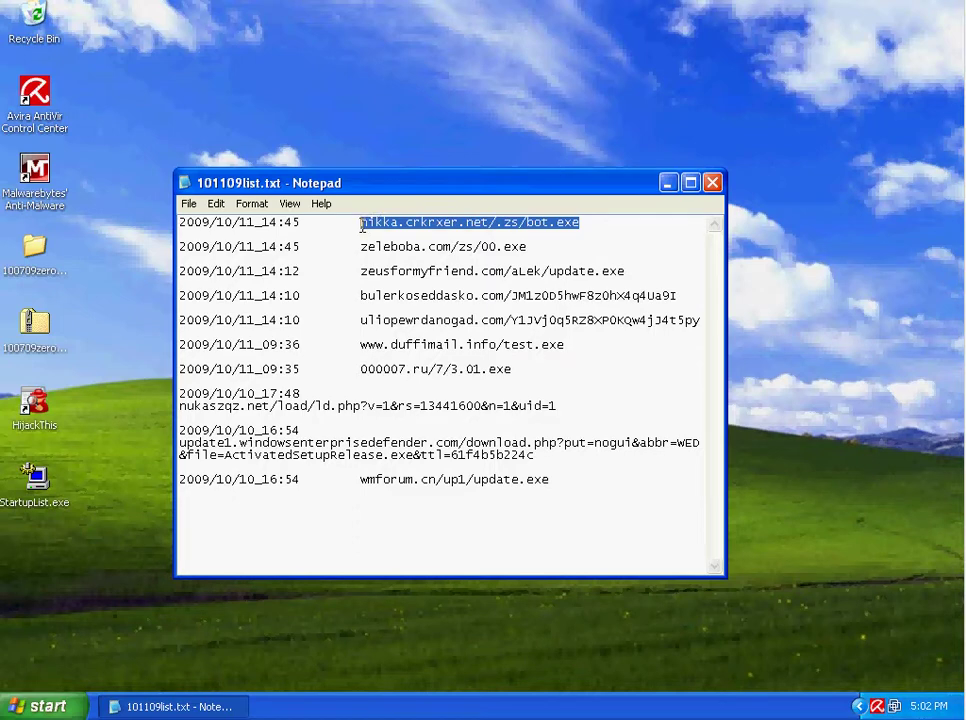
right_click(420, 230)
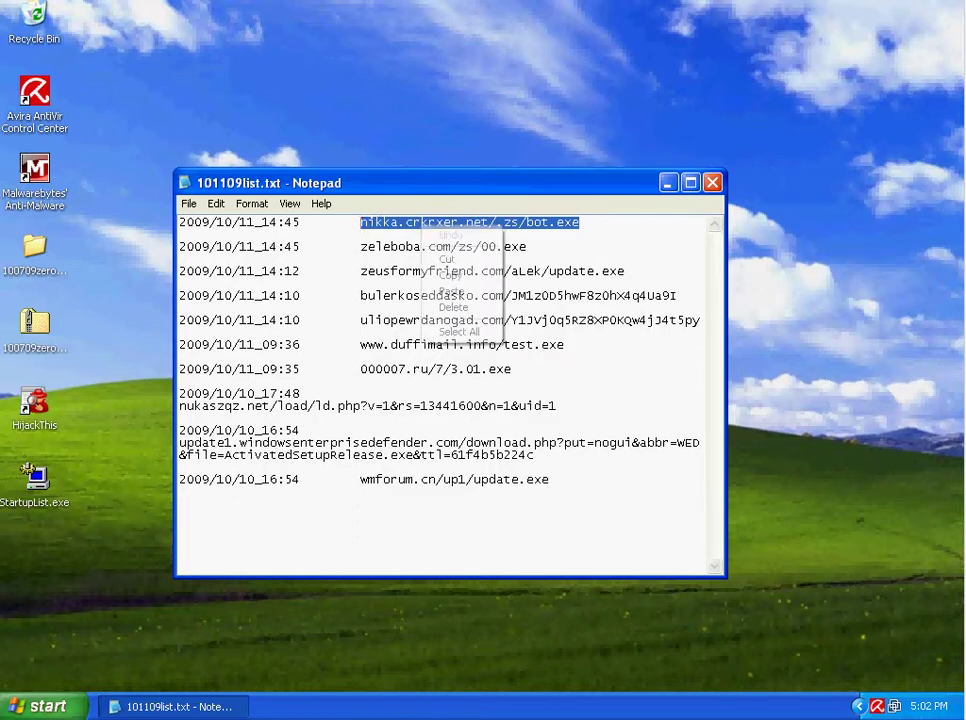
left_click(462, 278)
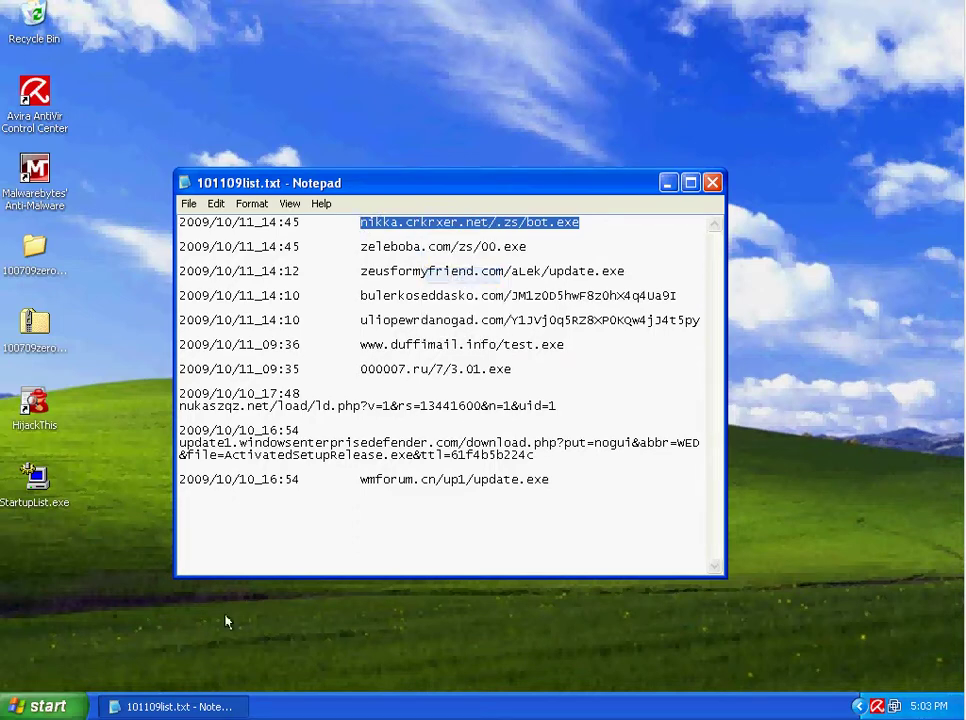
left_click(42, 706)
- Launch Internet Explorer and paste nikka.crkrxer.net/.zs/bot.exe over the MSN address
left_click(305, 184)
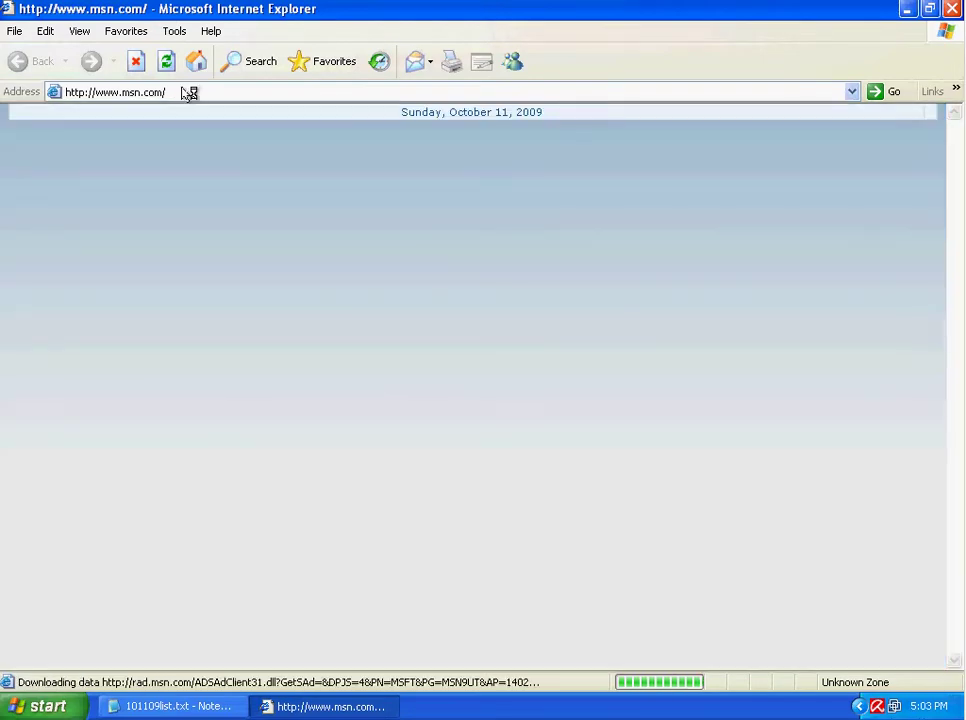
left_click(186, 92)
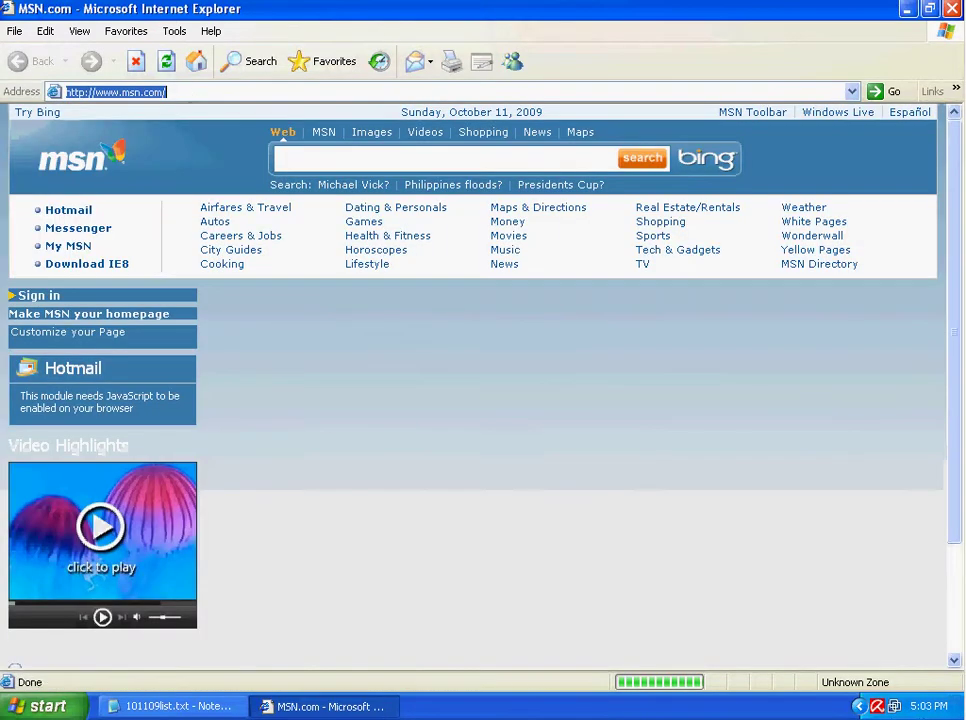
right_click(178, 93)
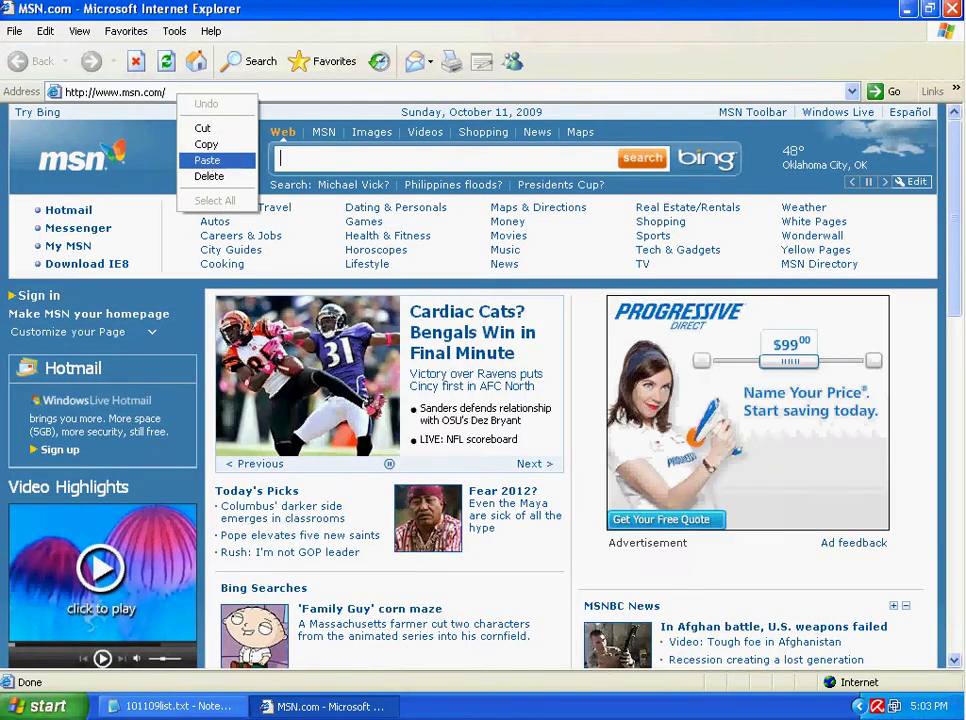
left_click(207, 160)
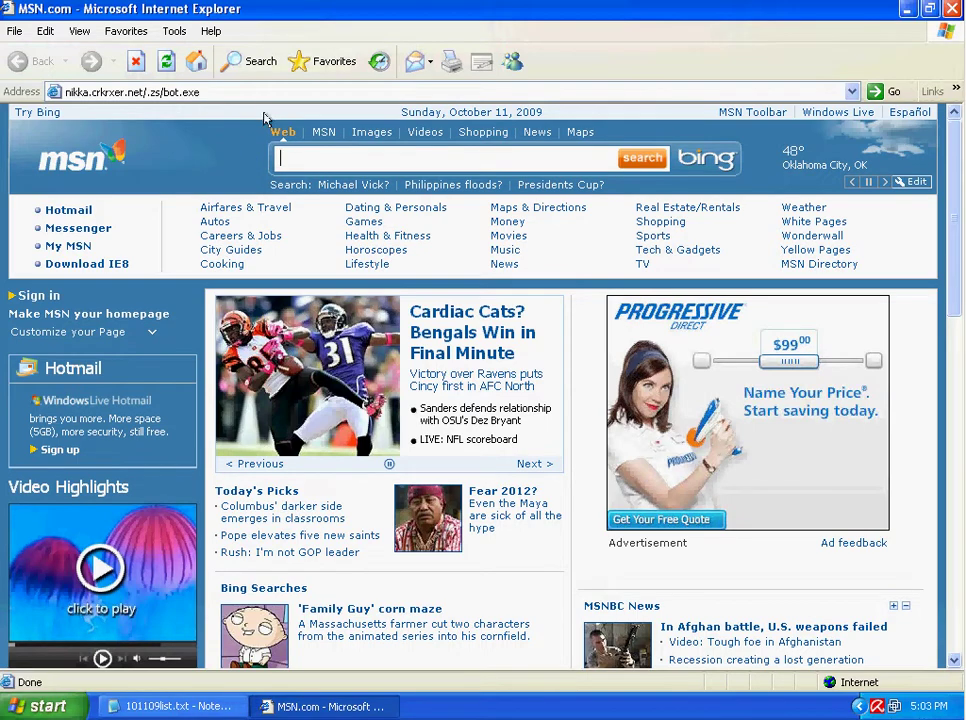
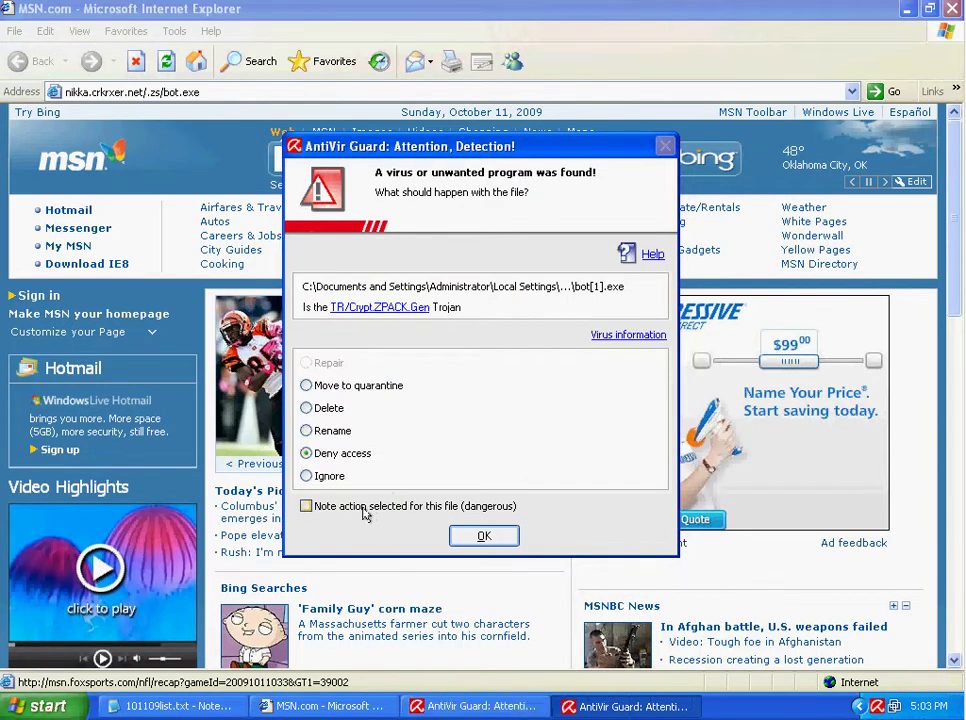
- Move the TR/Crypt.ZPACK.Gen trojan in bot[1].exe to quarantine in both AntiVir Guard alerts
left_click(332, 386)
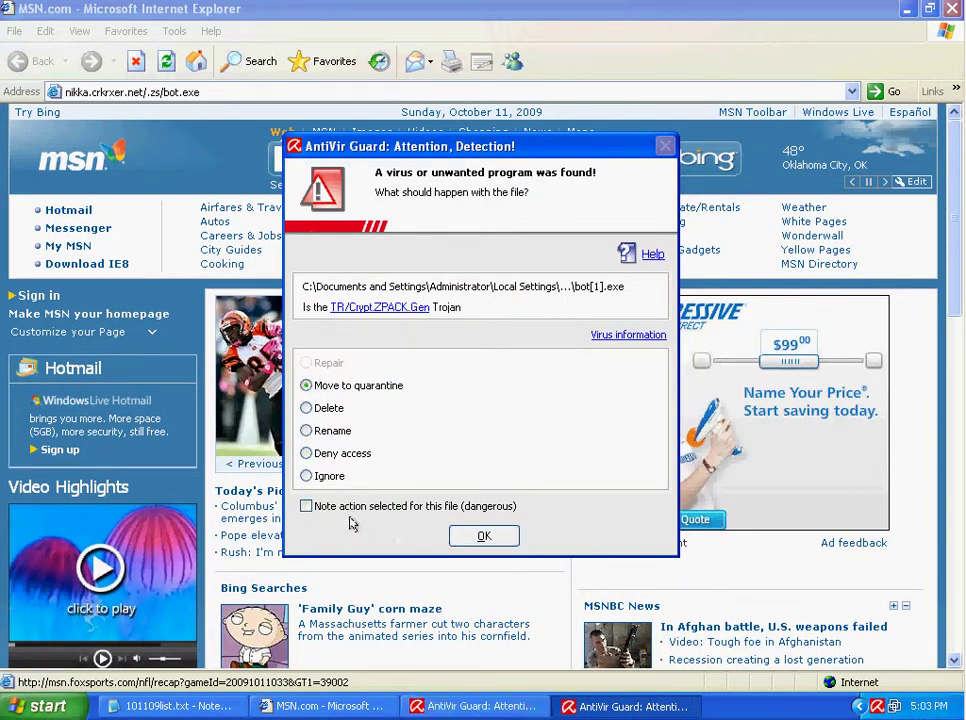
left_click(483, 537)
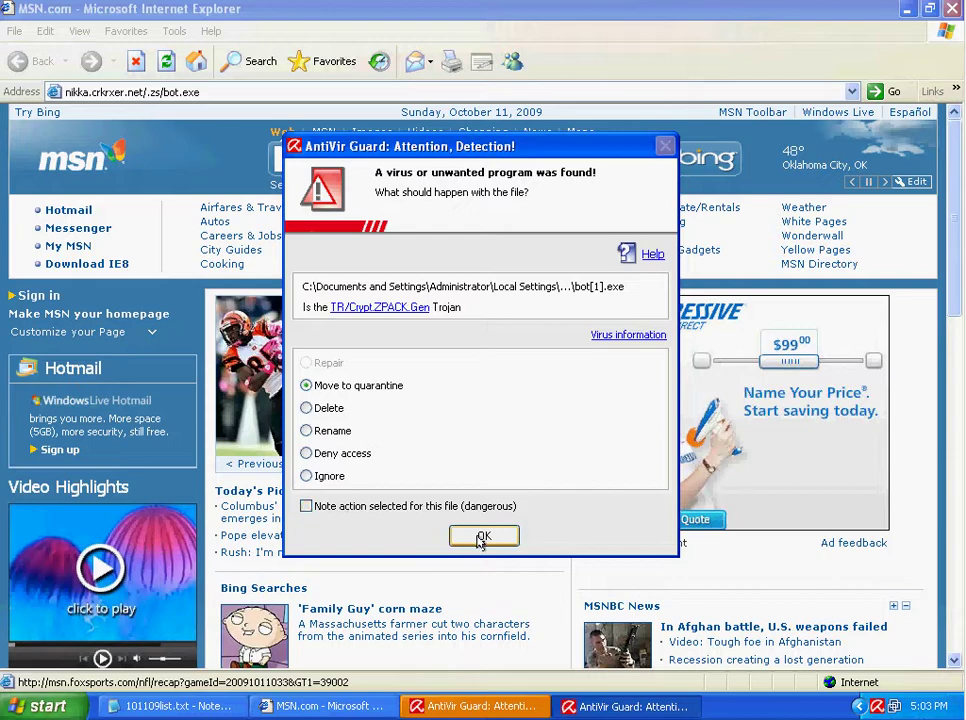
left_click(330, 388)
left_click(483, 536)
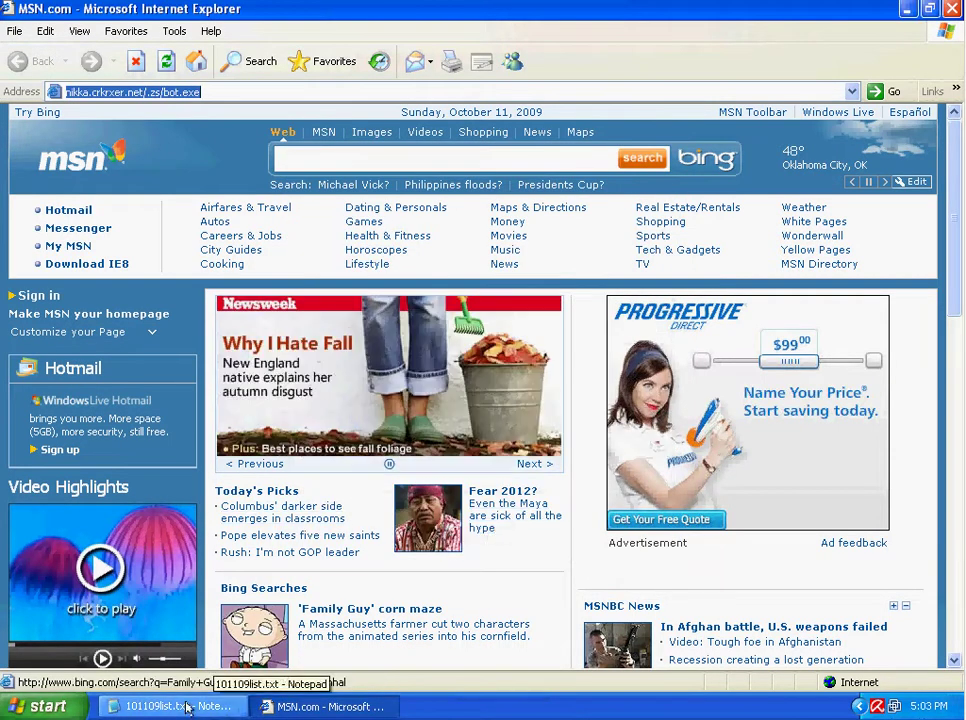
- Copy the zeleboba.com/zs/00.exe URL from line 2 of the 101109list.txt Notepad list
left_click(187, 707)
left_click_drag(544, 252, 365, 252)
right_click(362, 252)
left_click(395, 296)
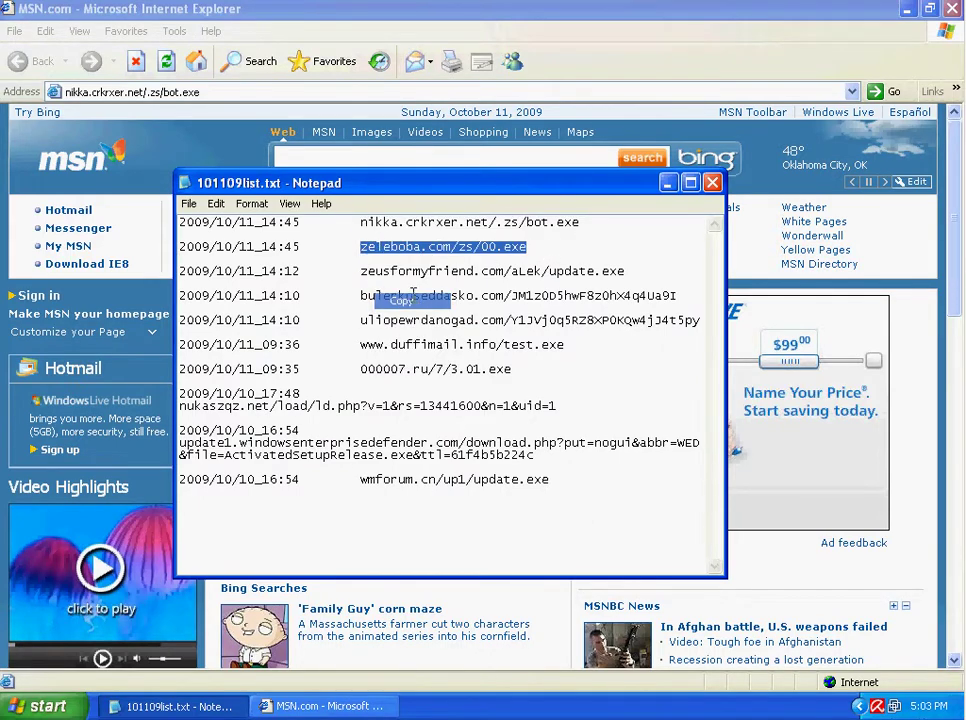
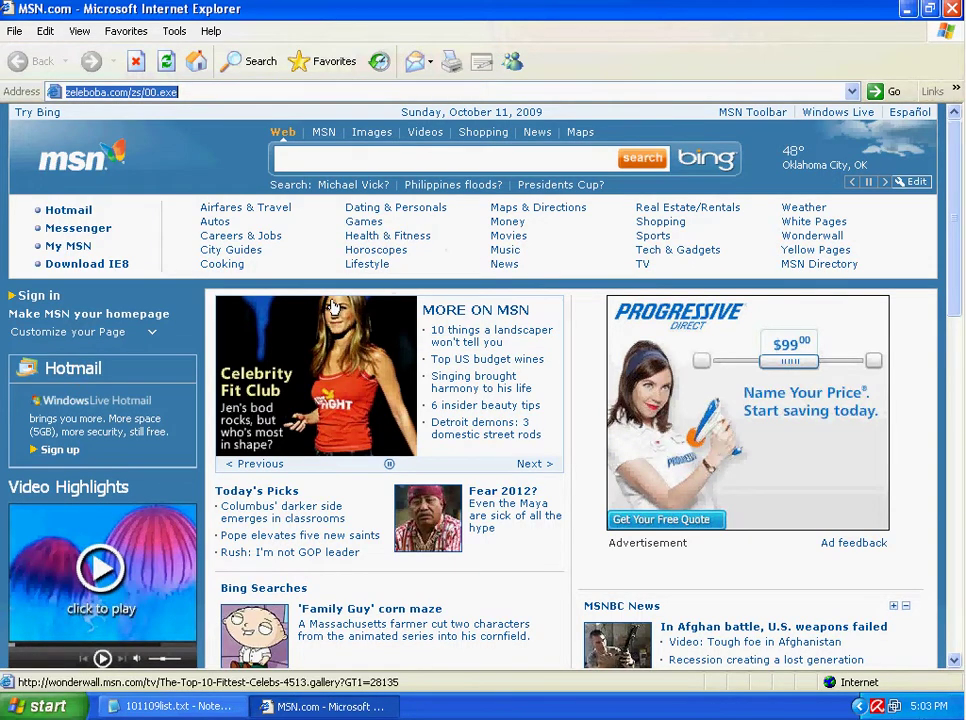
- Download zeleboba.com/zs/00.exe from the pasted address and save it to the Desktop
left_click(904, 9)
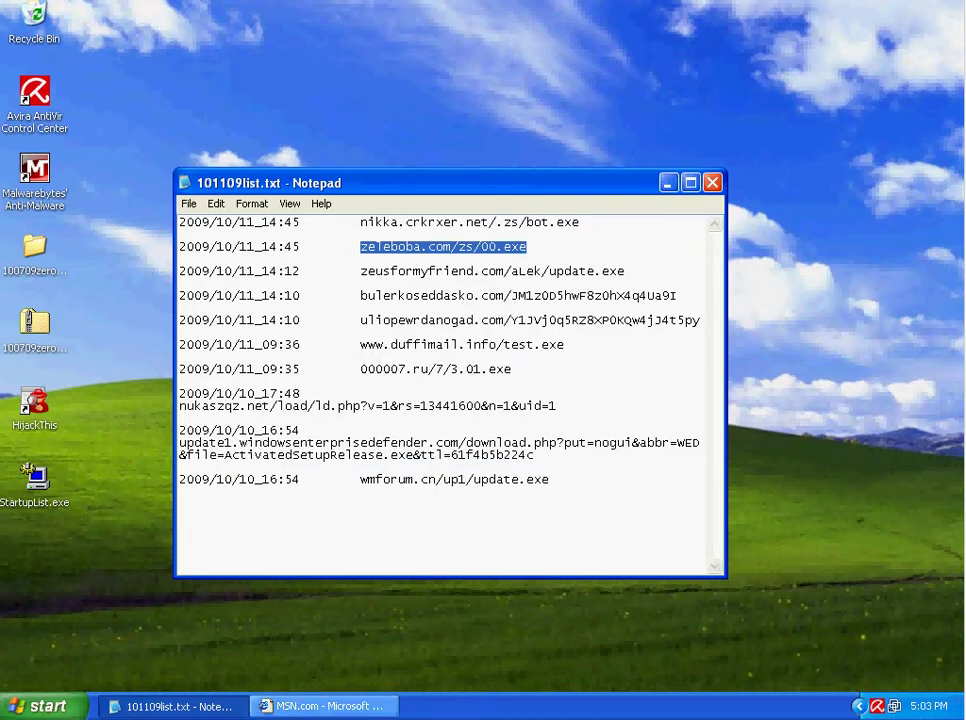
left_click(305, 707)
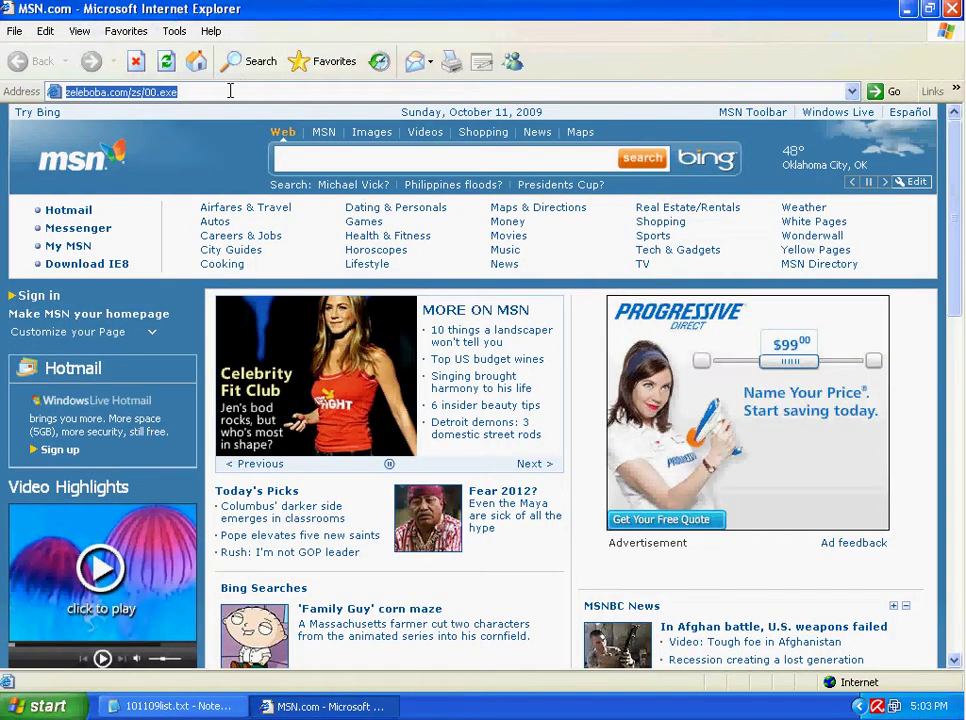
key("Return")
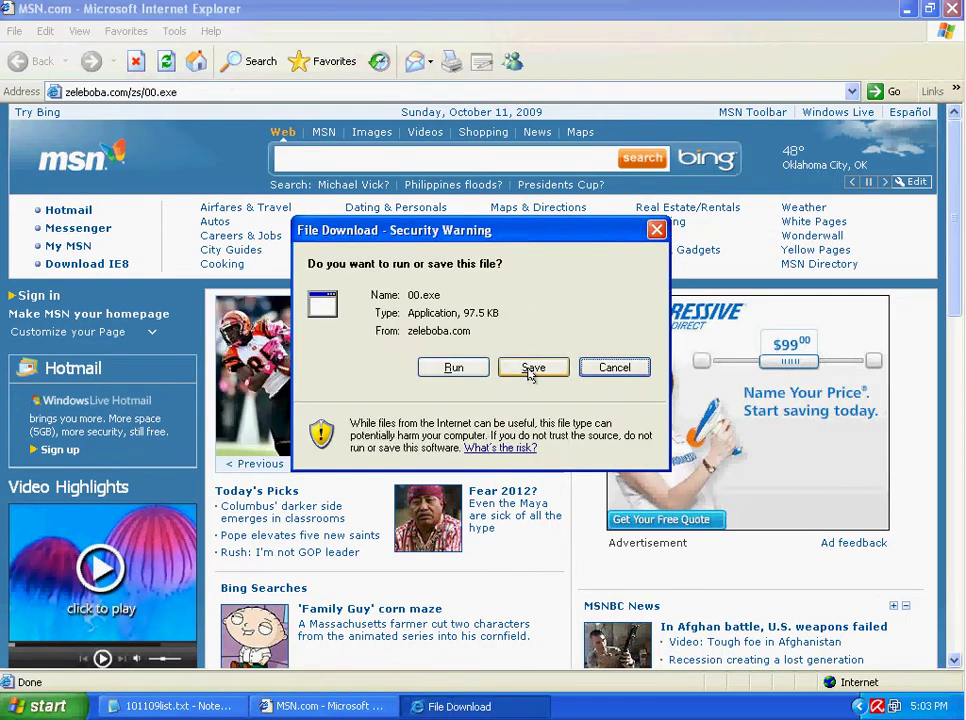
left_click(533, 367)
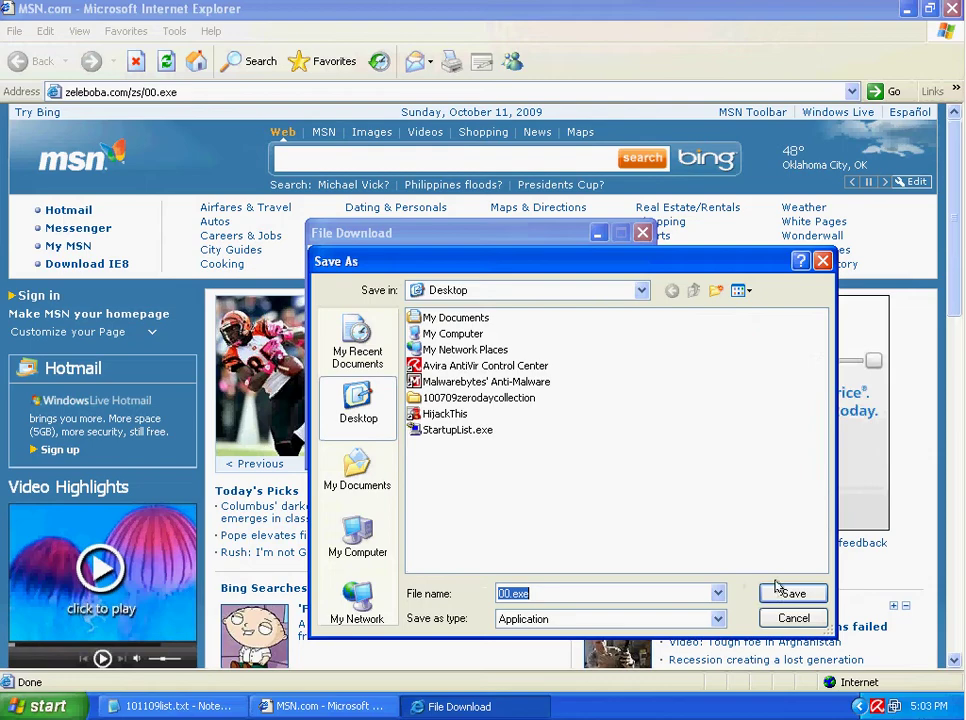
left_click(782, 590)
left_click(455, 446)
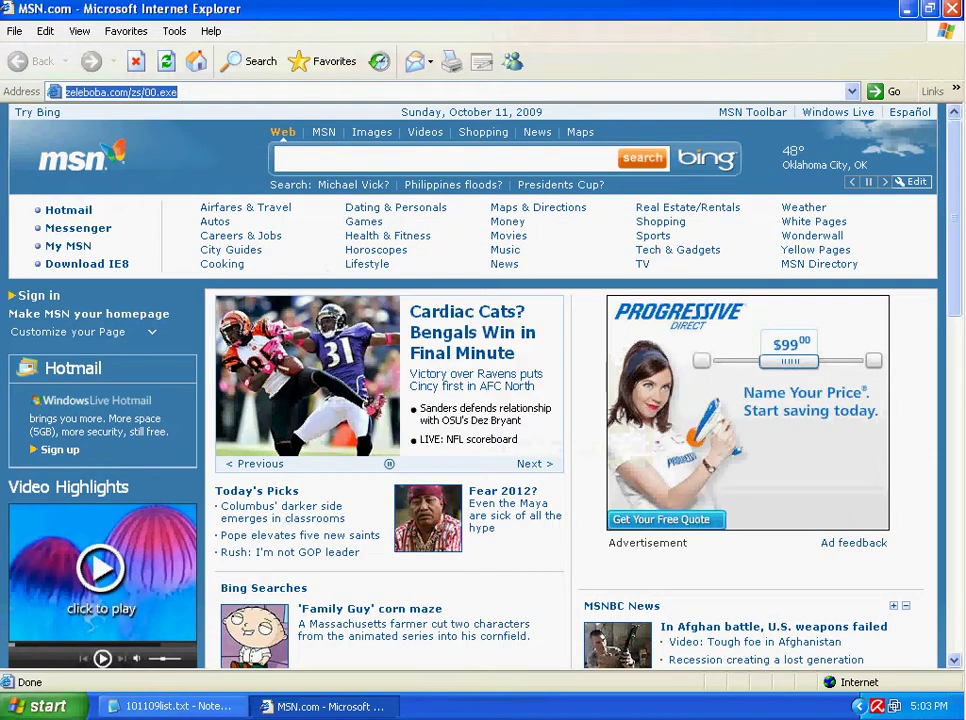
- Run the saved 00.exe from the desktop, confirming the security warning
left_click(906, 9)
double_click(34, 558)
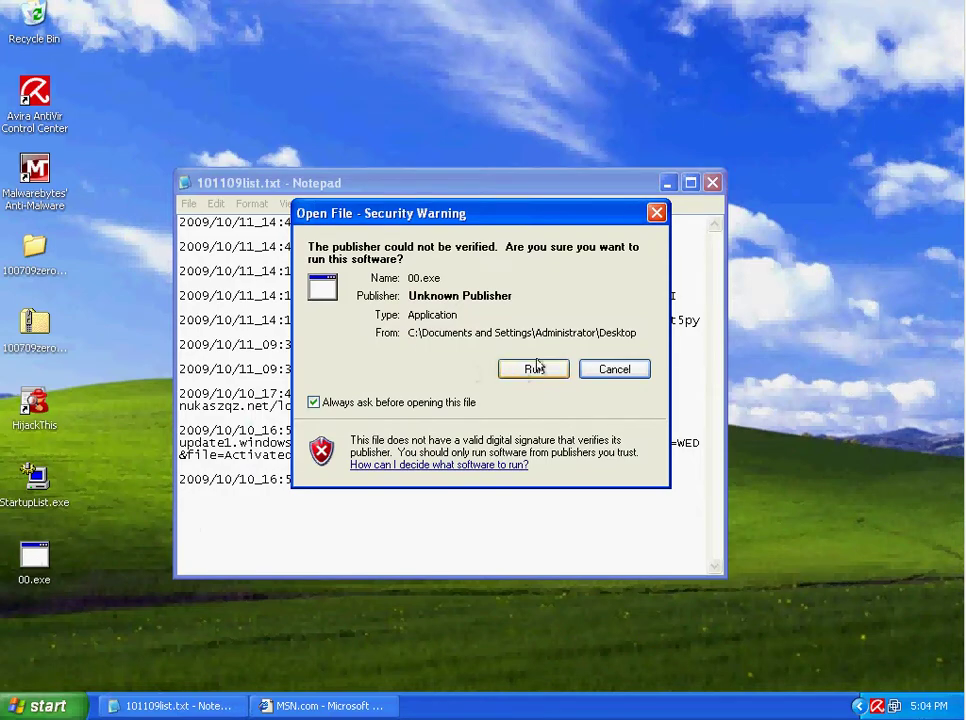
left_click(533, 369)
- Copy the zeusformyfriend.com/aLek/update.exe address from Notepad and select Internet Explorer's address bar
left_click_drag(625, 271, 358, 272)
right_click(409, 280)
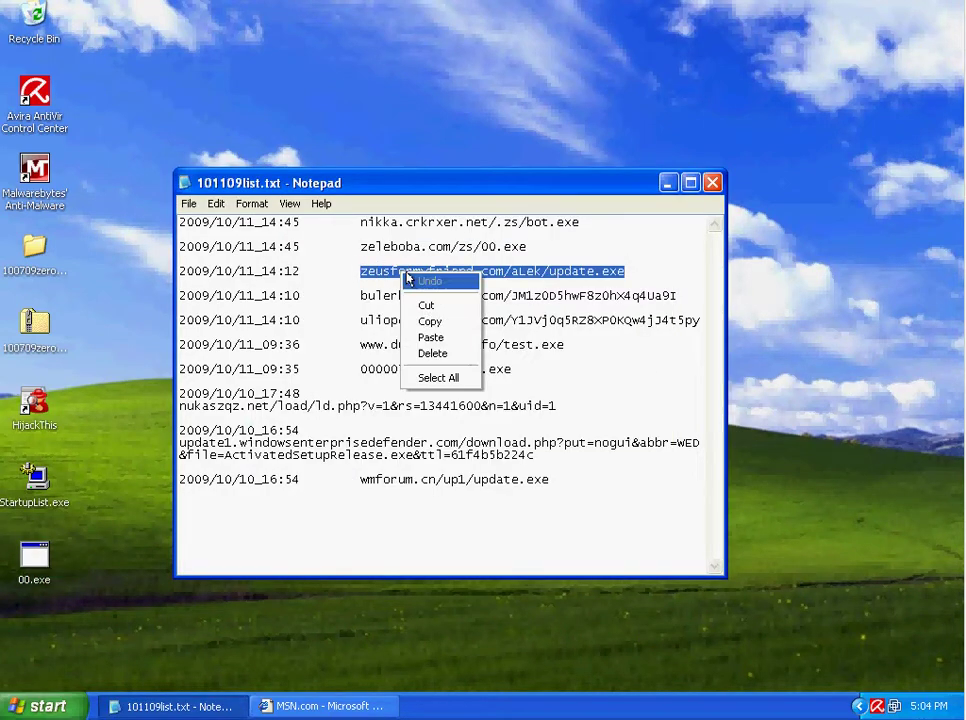
left_click(429, 321)
left_click(365, 706)
left_click(209, 91)
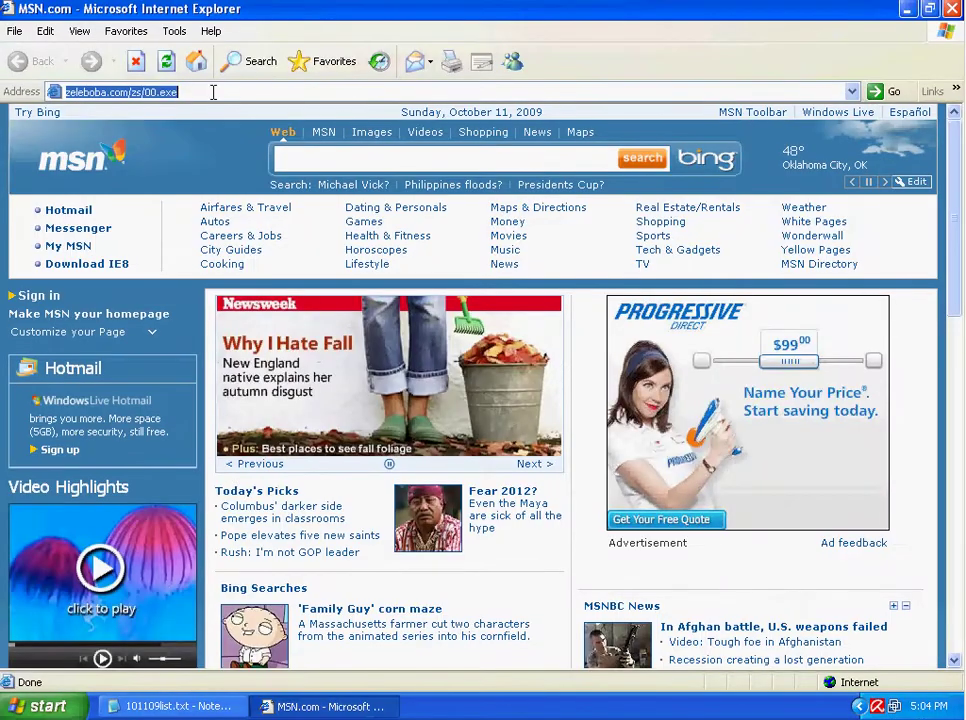
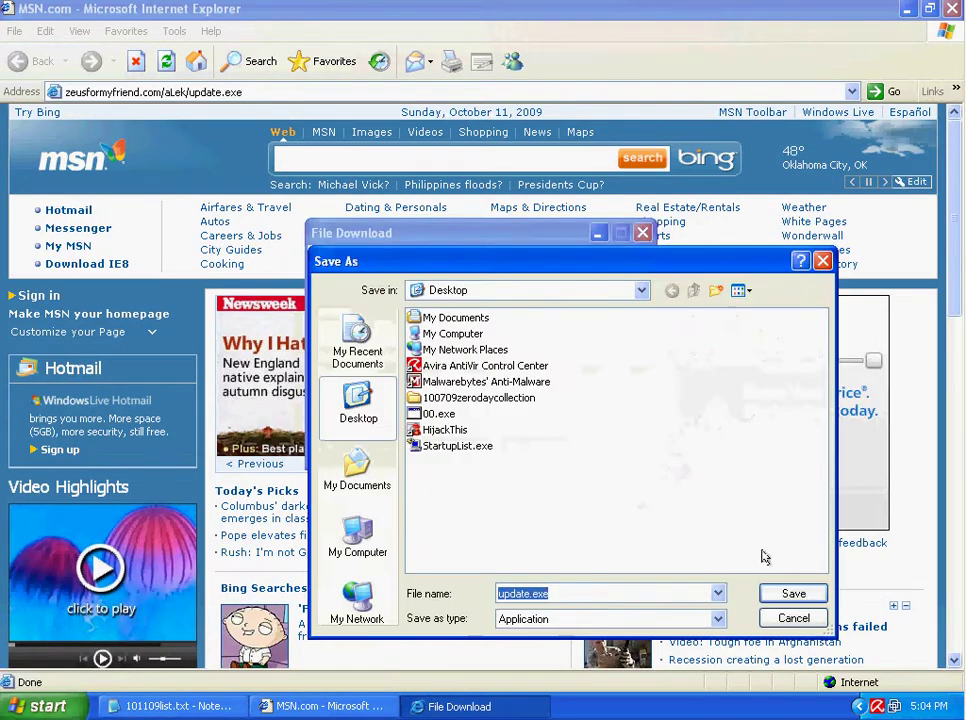
- Save update.exe to the desktop and review each of the three AntiVir detection alerts
left_click(772, 593)
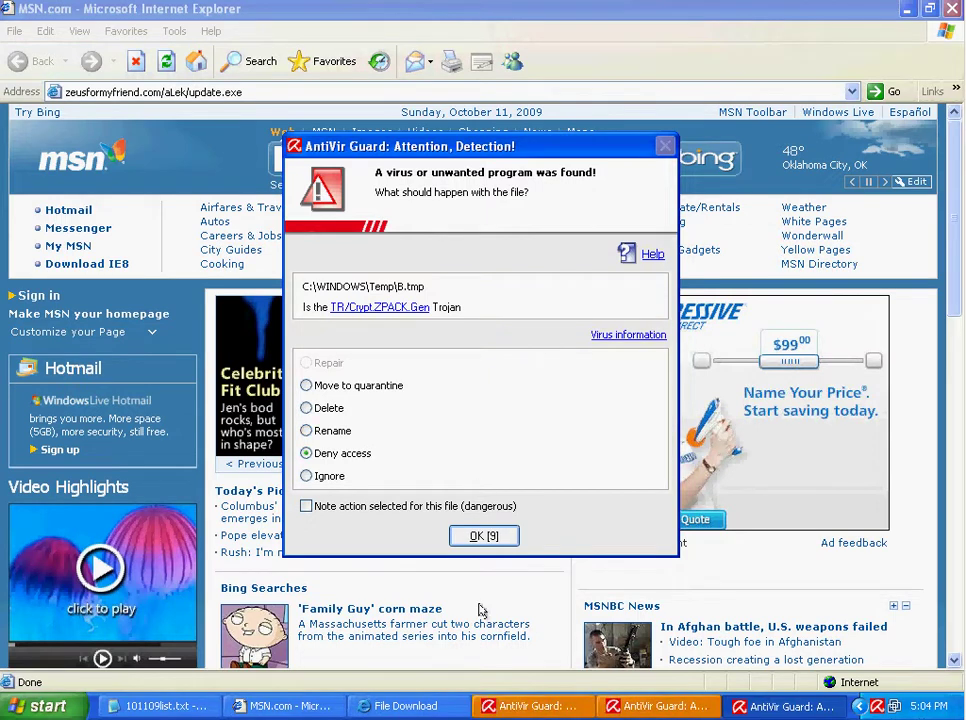
left_click(527, 708)
left_click(655, 707)
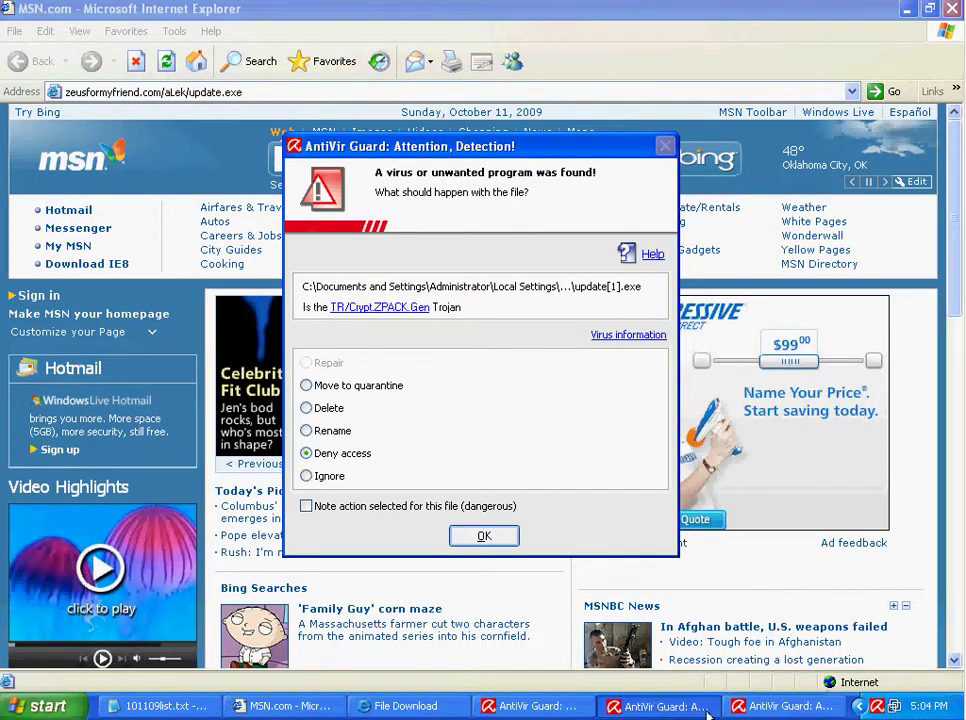
left_click(748, 708)
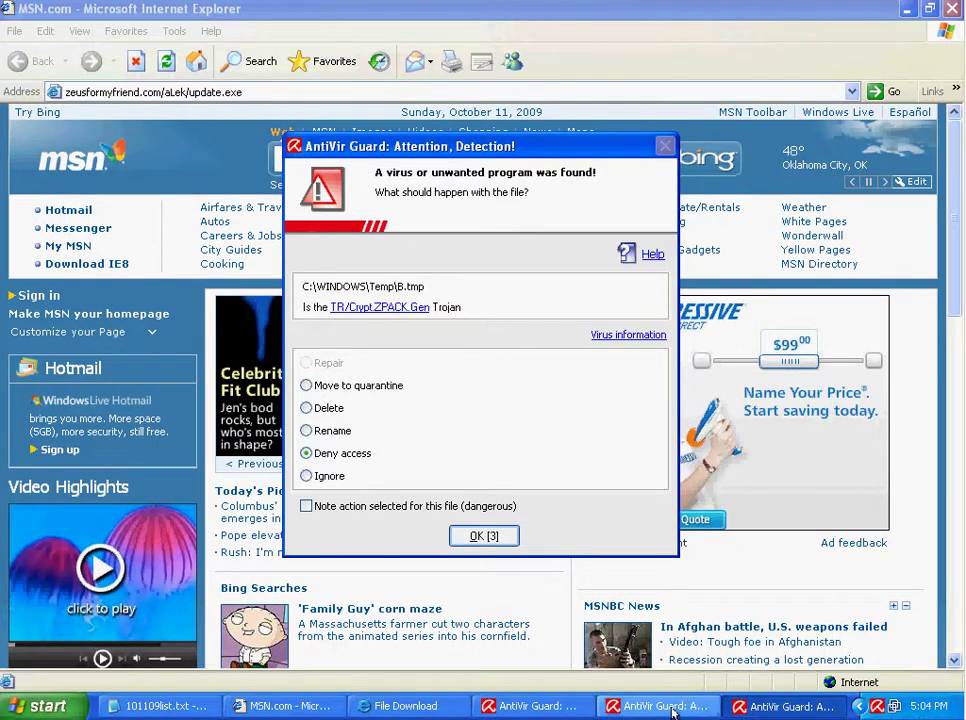
- Deny access in the AntiVir alerts and acknowledge the access-denied copy error
left_click(484, 536)
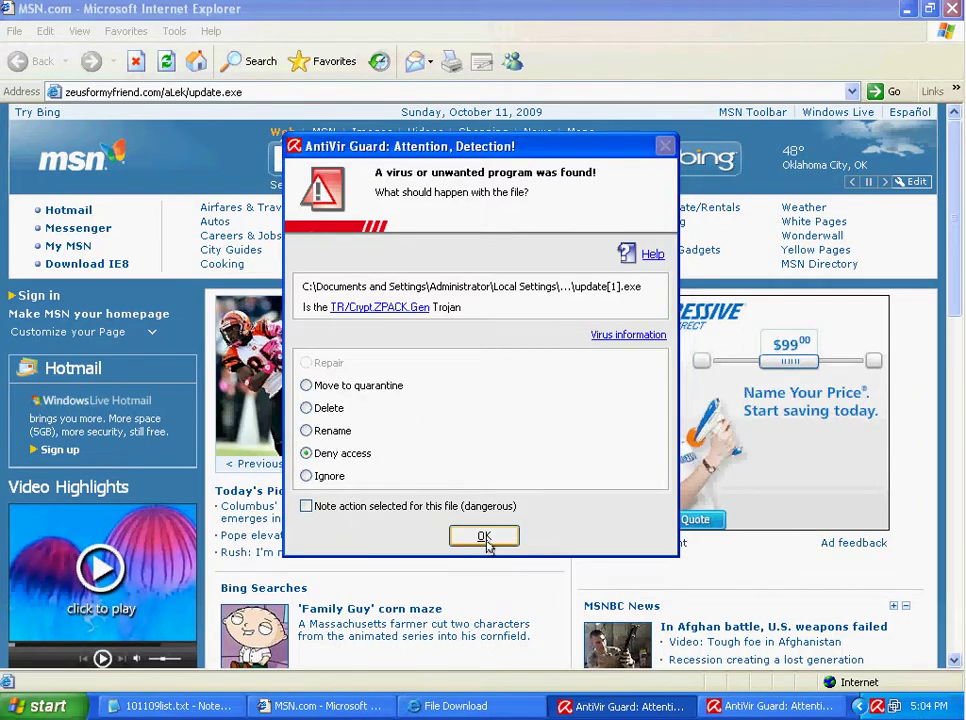
left_click(455, 541)
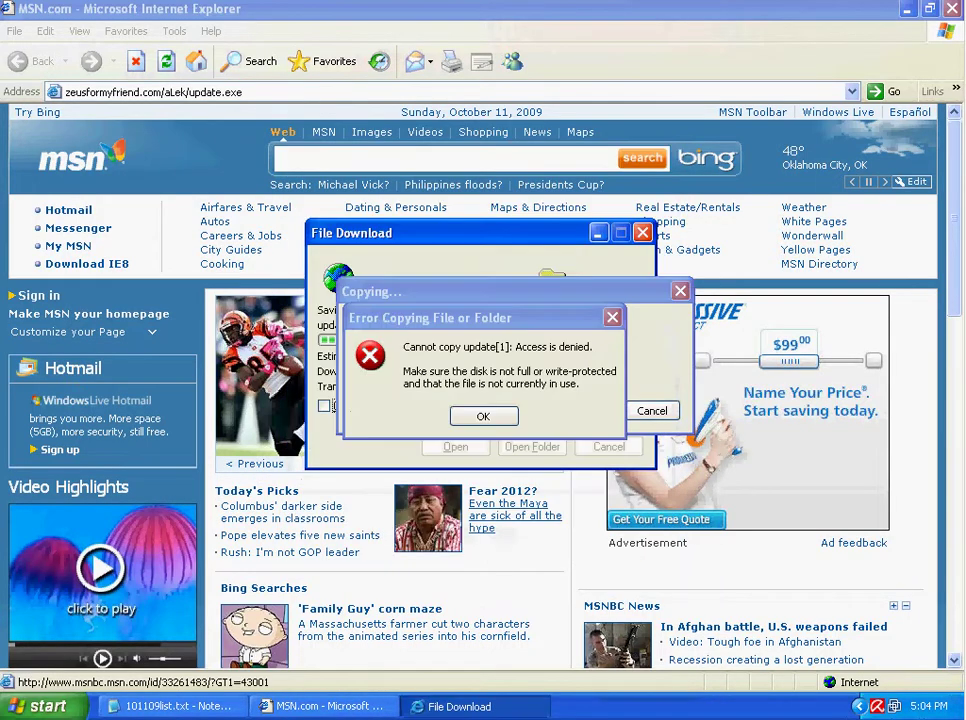
left_click(483, 416)
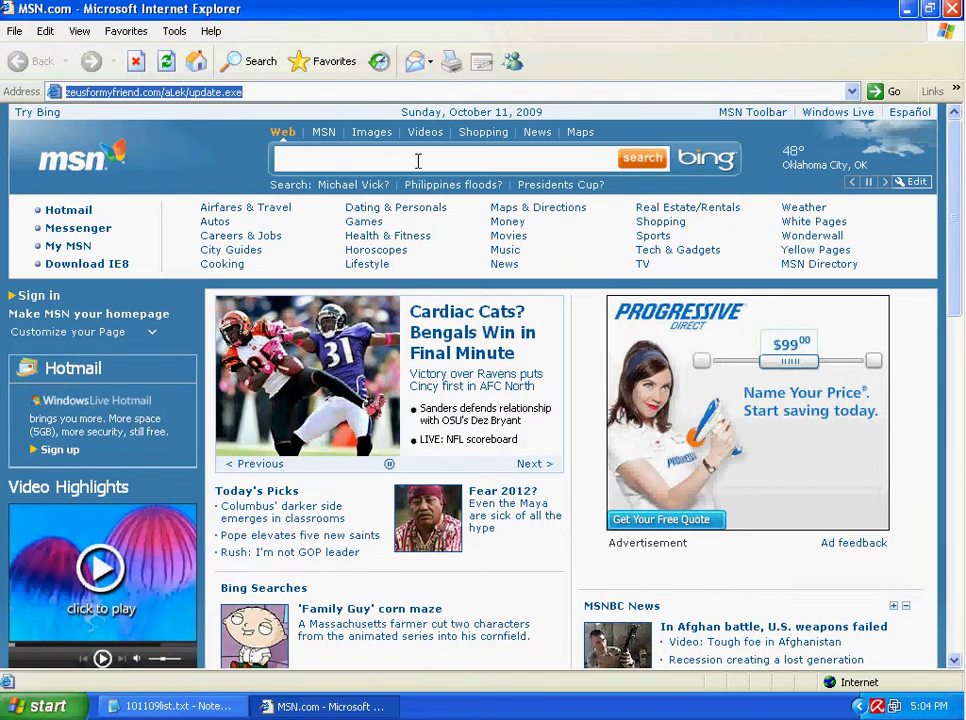
- Select the bulerkoseddasko.com address in the Notepad 101109list.txt list
left_click(170, 706)
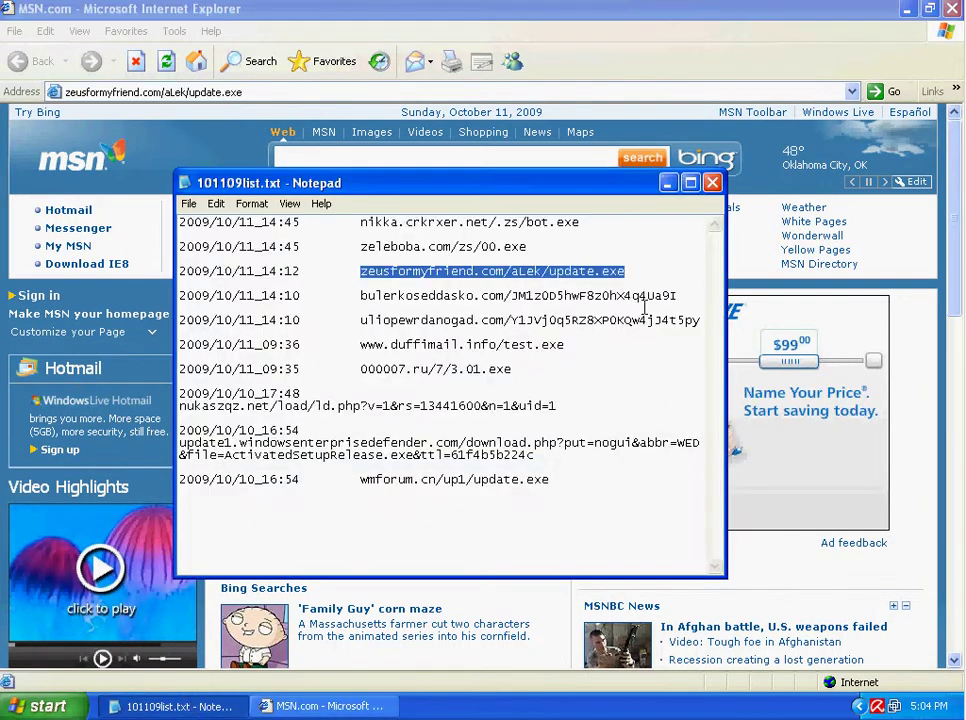
left_click_drag(677, 295, 368, 302)
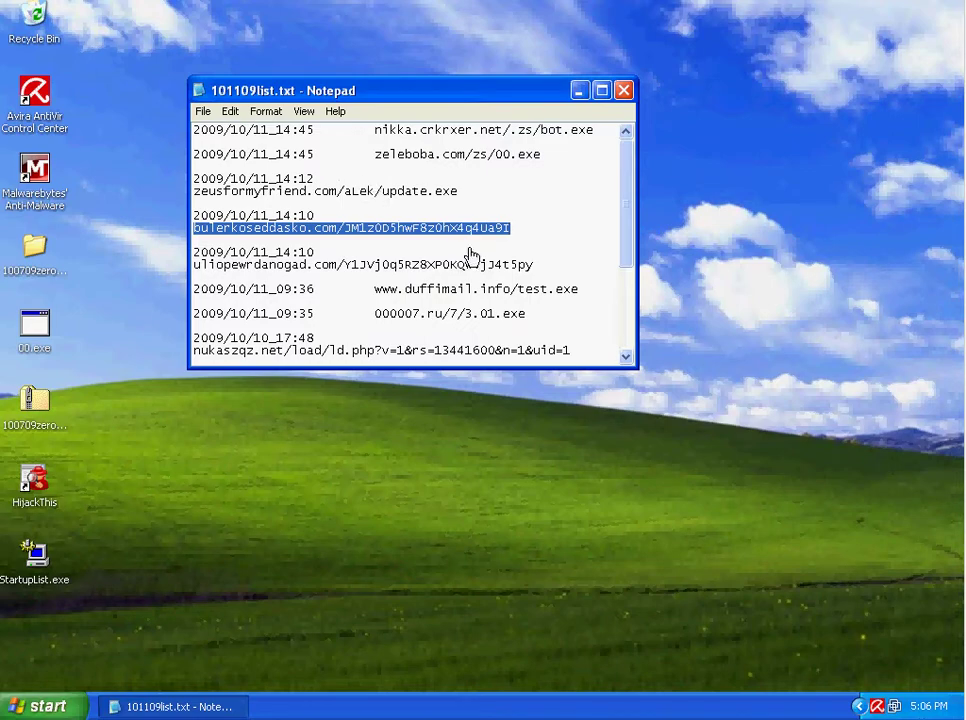
- Copy the bulerkoseddasko.com address and load it in Internet Explorer's address bar
right_click(431, 227)
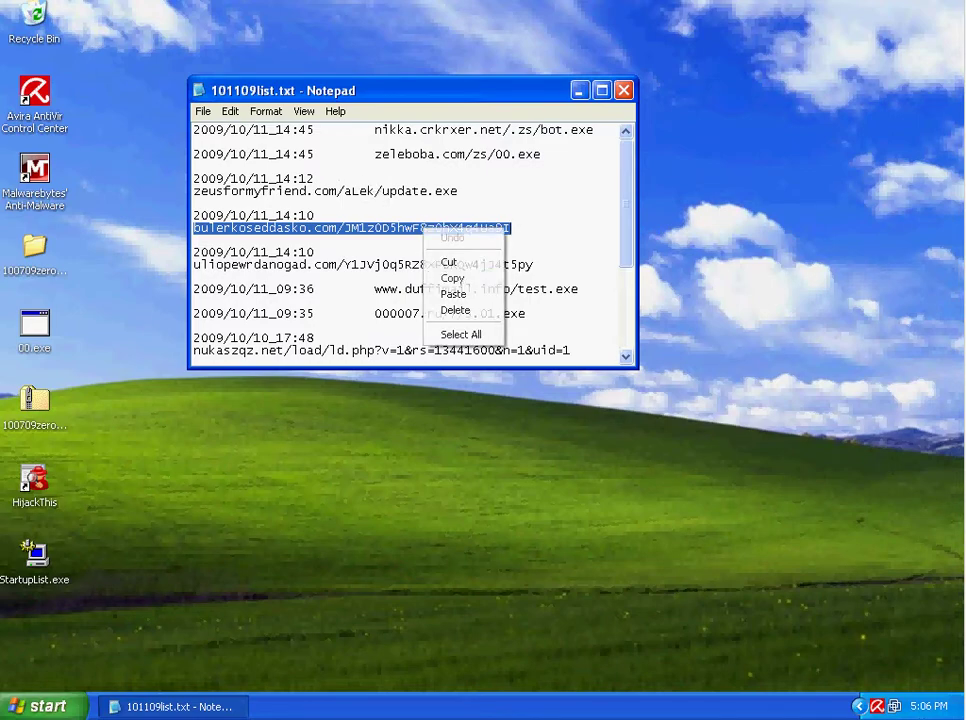
left_click(451, 276)
left_click(57, 706)
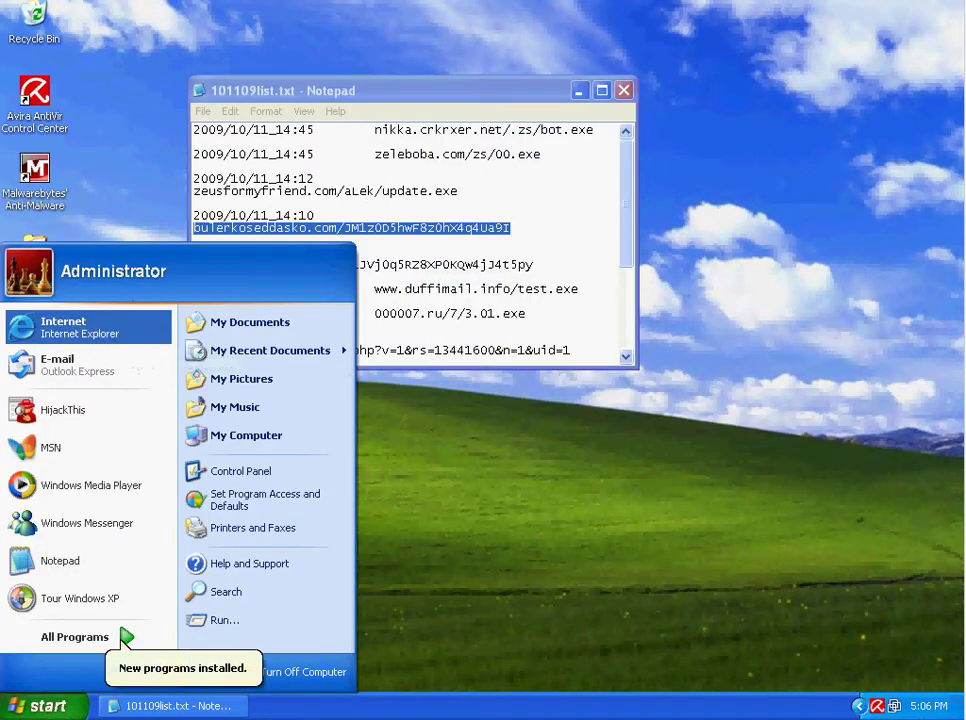
key("Escape")
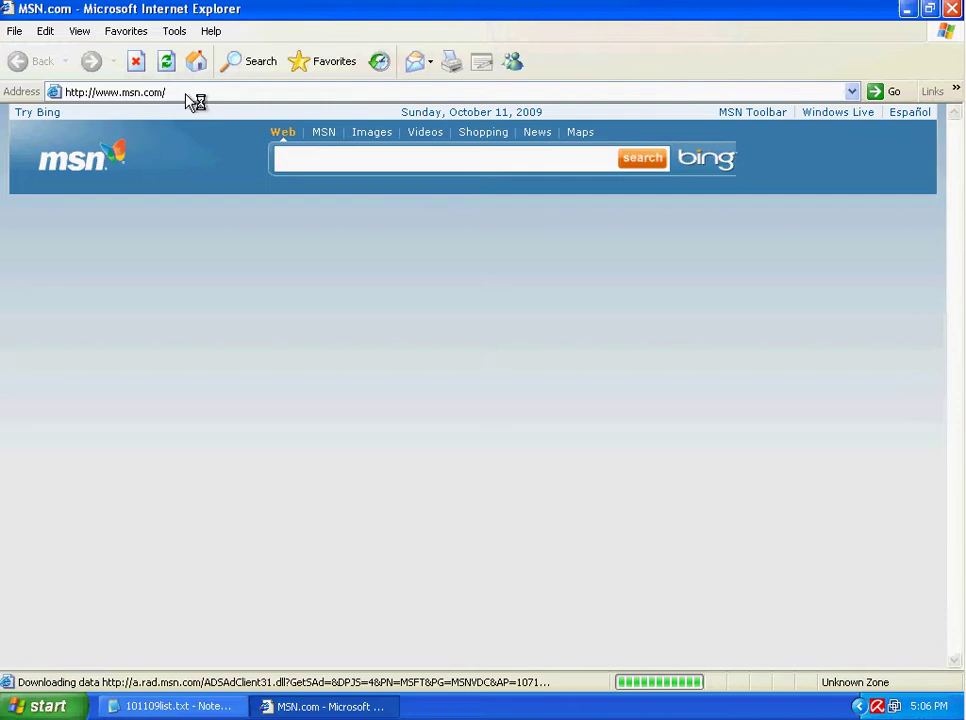
left_click(185, 93)
right_click(190, 92)
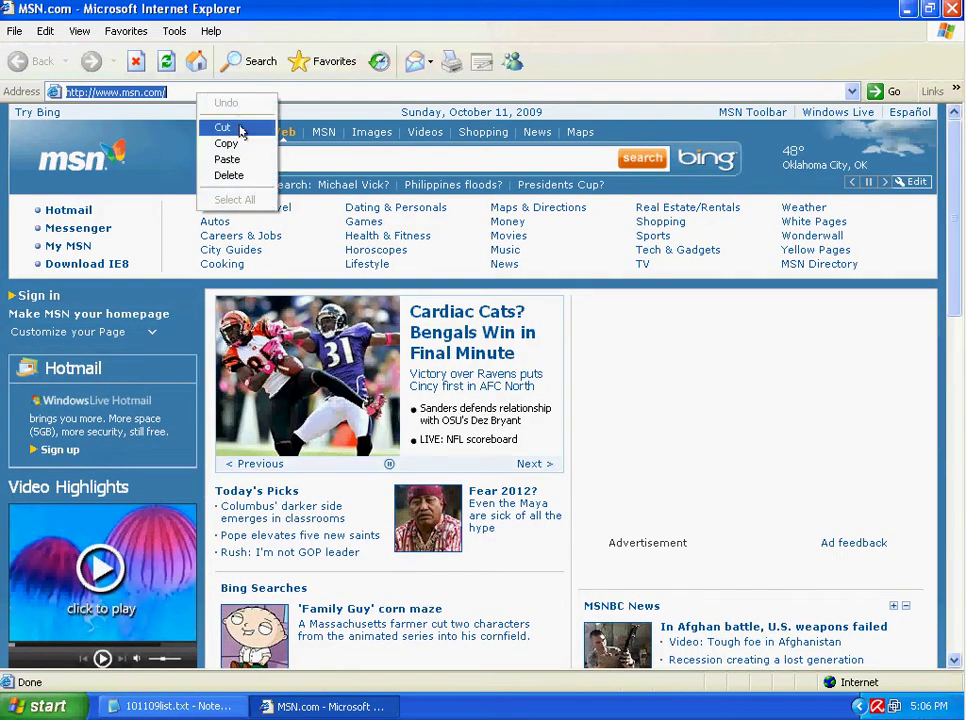
left_click(224, 157)
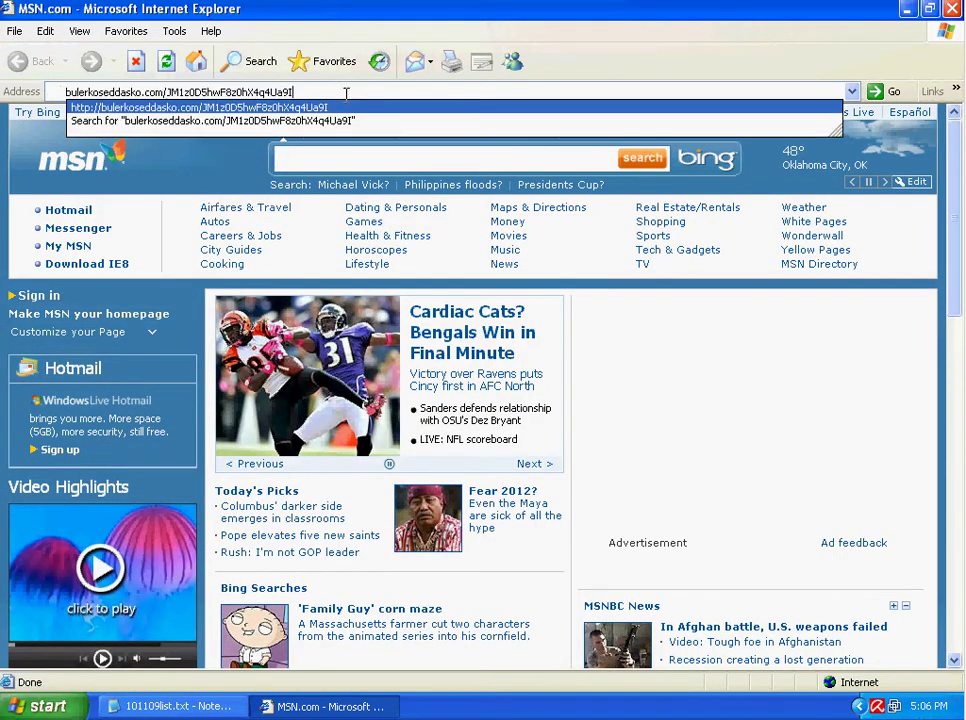
key("Return")
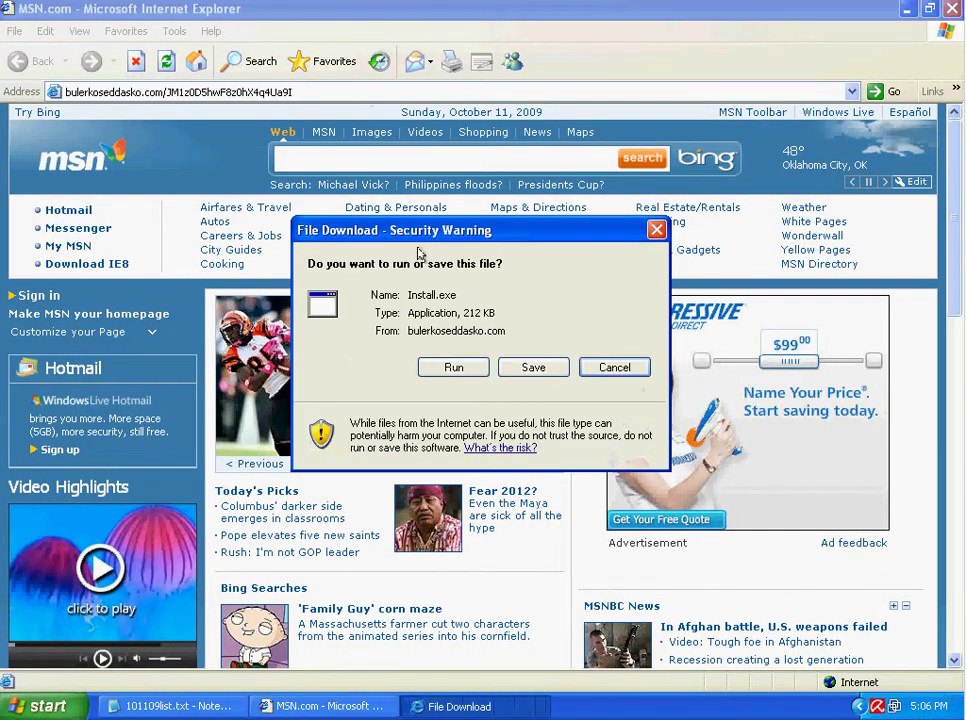
- Save Install.exe to the desktop and run it
left_click(524, 366)
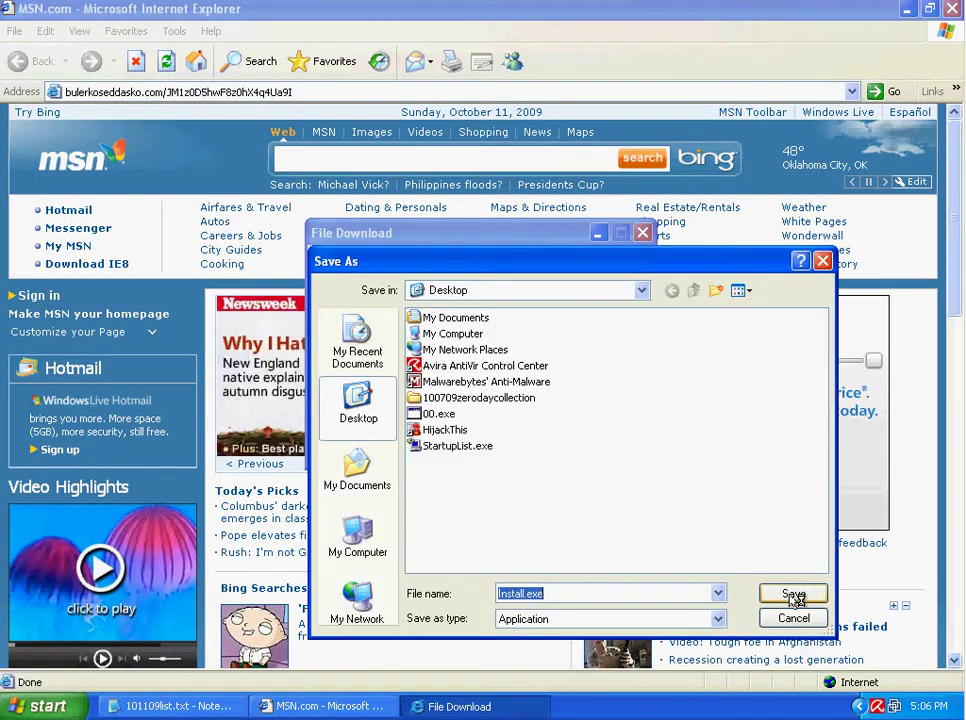
left_click(792, 592)
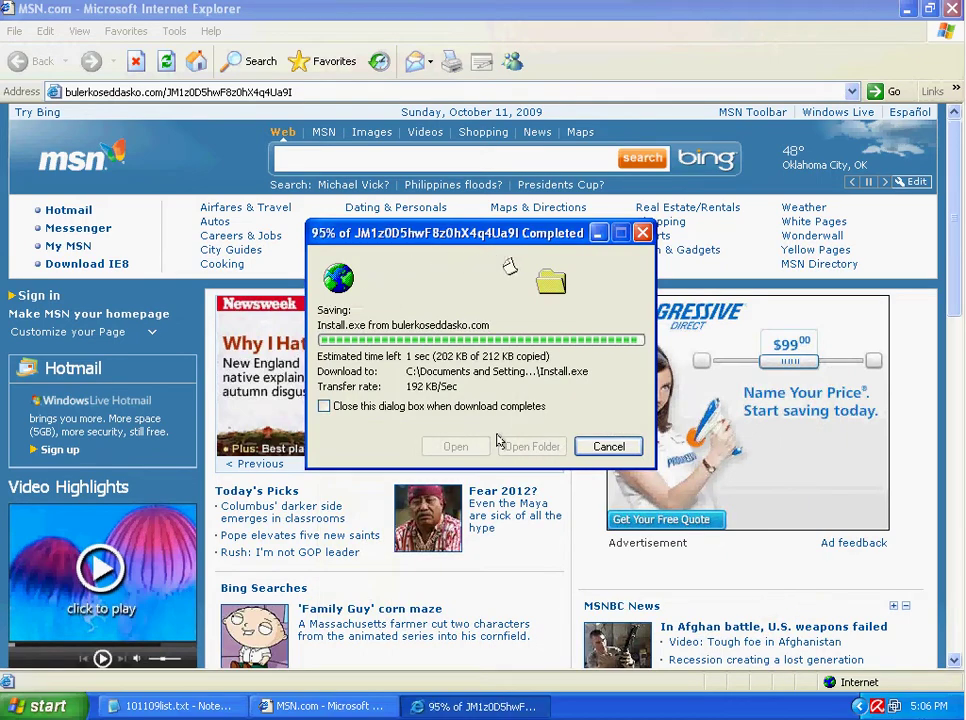
left_click(455, 446)
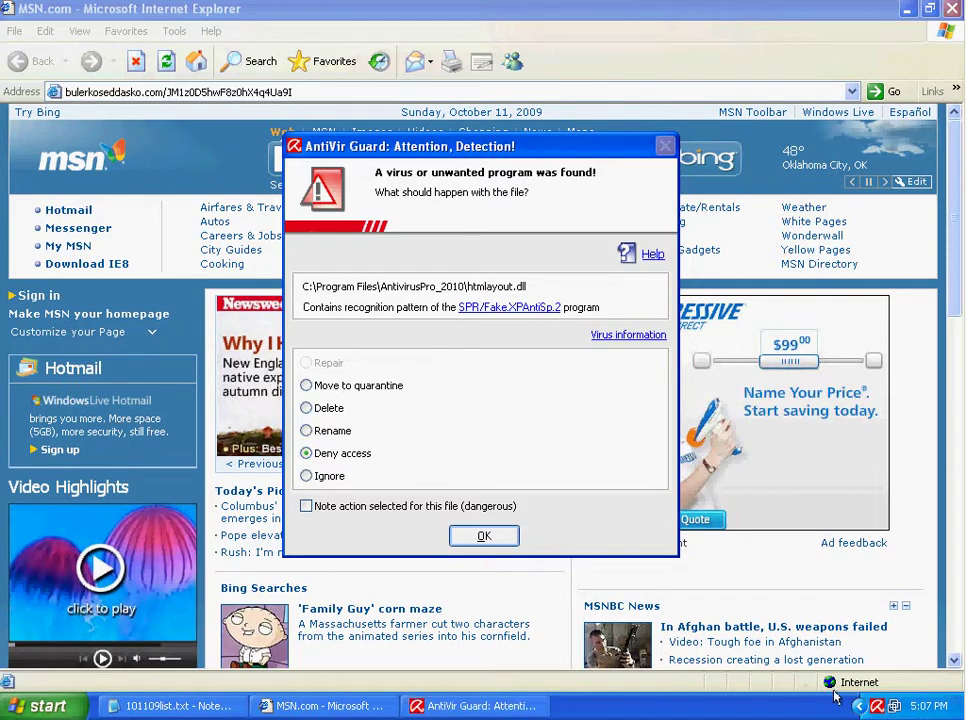
- Dismiss the htmlayout.dll and wscui.cpl AntiVir detection alerts
left_click(484, 535)
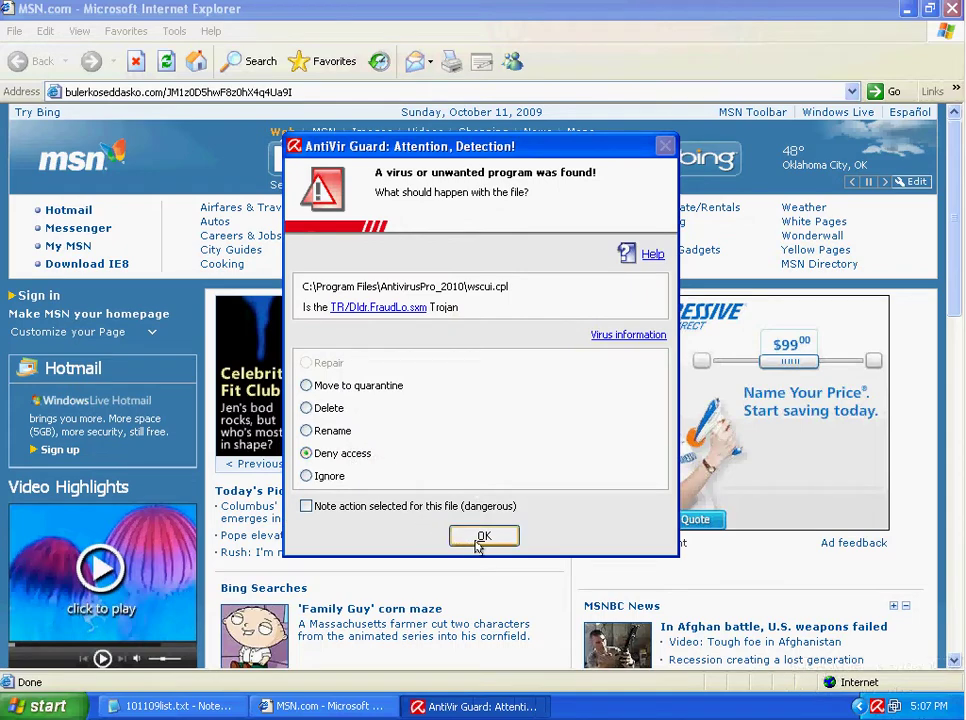
left_click(484, 537)
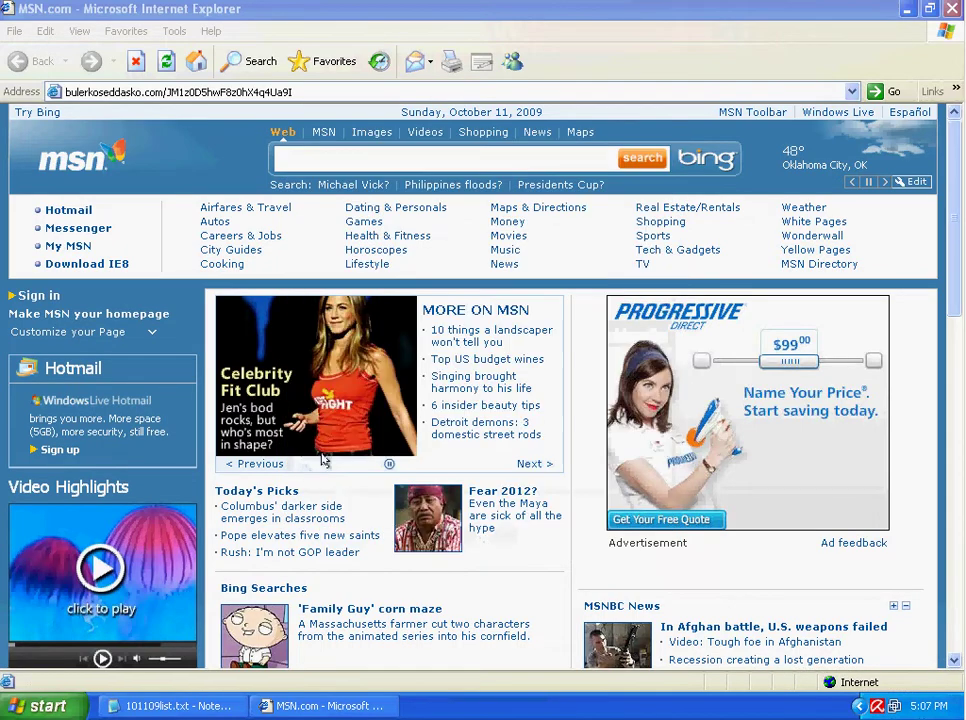
left_click(860, 707)
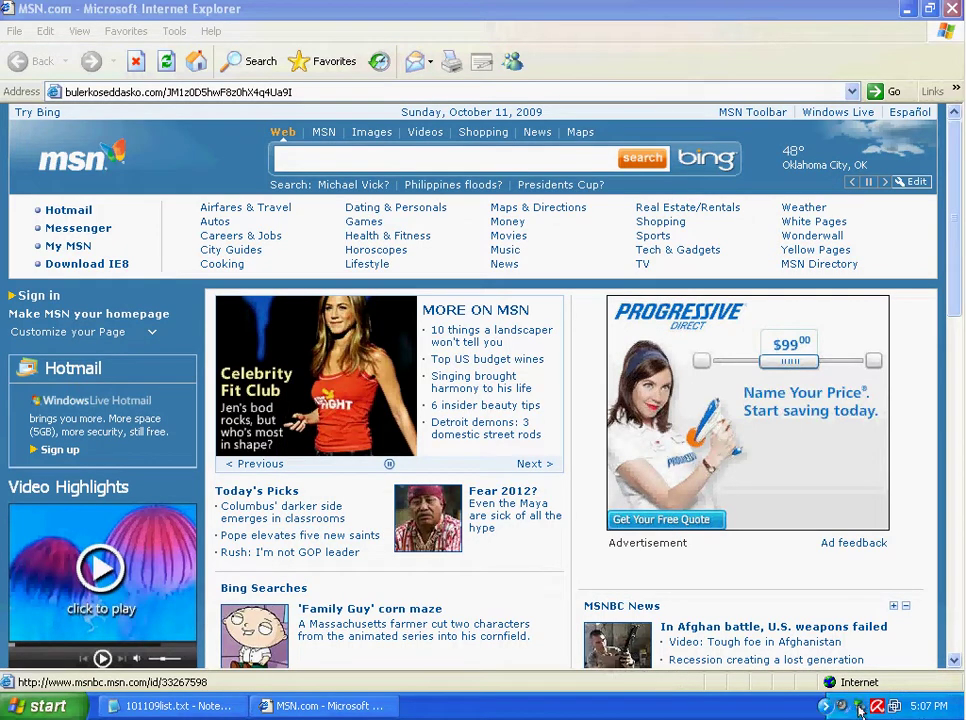
- Launch AntivirusPro_2010 from All Programs, then select the uliopewrdanogad.com address in Notepad
left_click(45, 706)
left_click(125, 636)
mouse_move(230, 620)
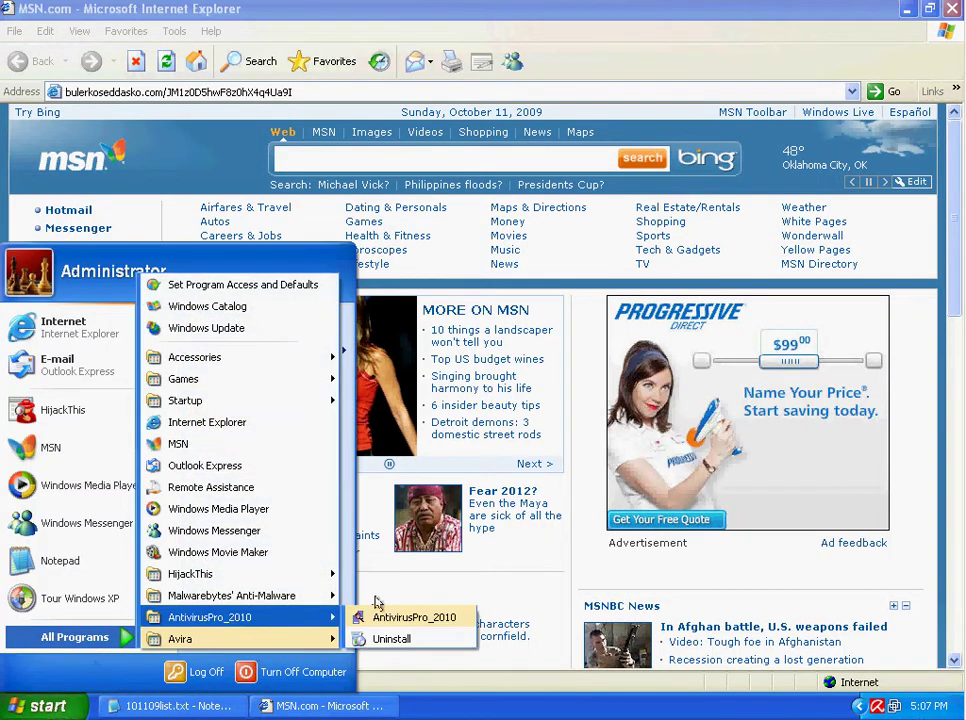
left_click(430, 618)
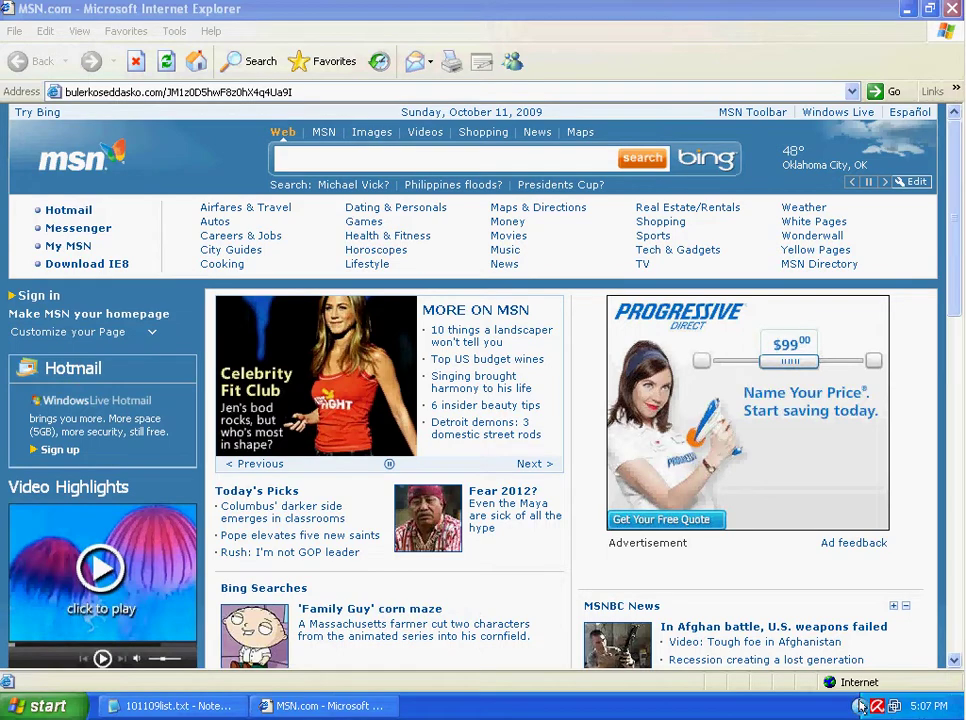
left_click(175, 706)
left_click_drag(548, 262, 195, 266)
- Copy the uliopewrdanogad.com address and load it in Internet Explorer
right_click(200, 266)
left_click(240, 316)
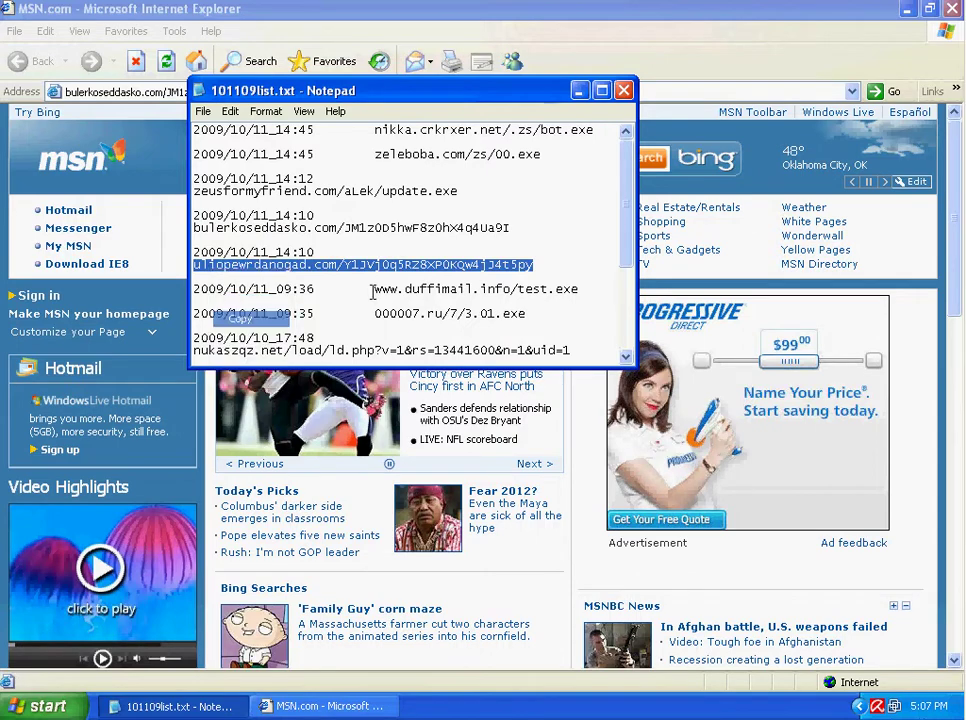
left_click(579, 91)
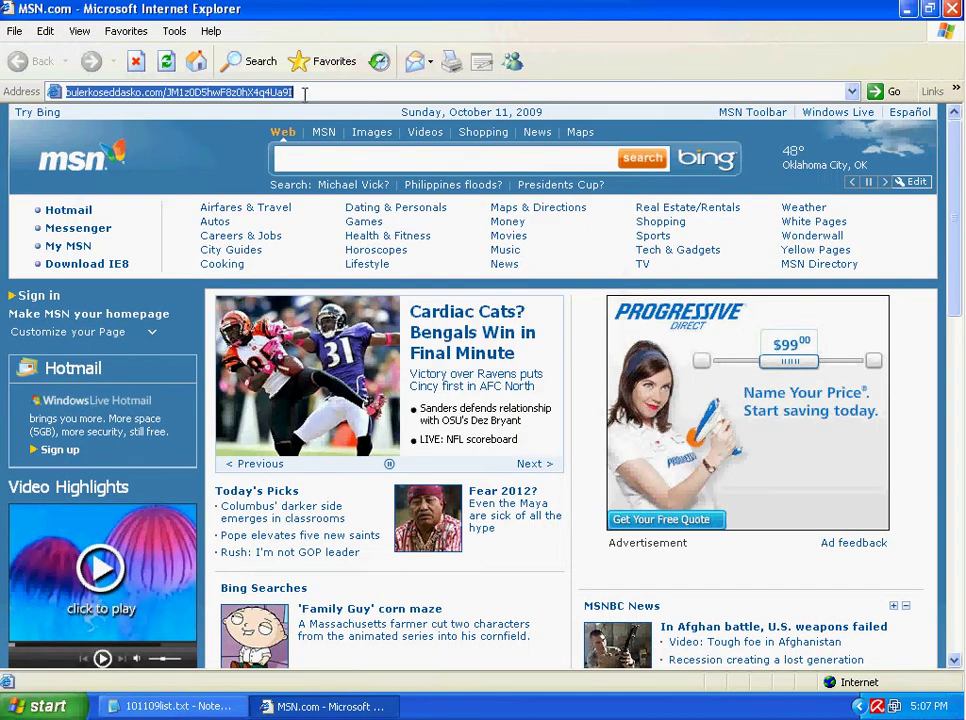
right_click(316, 94)
left_click(362, 163)
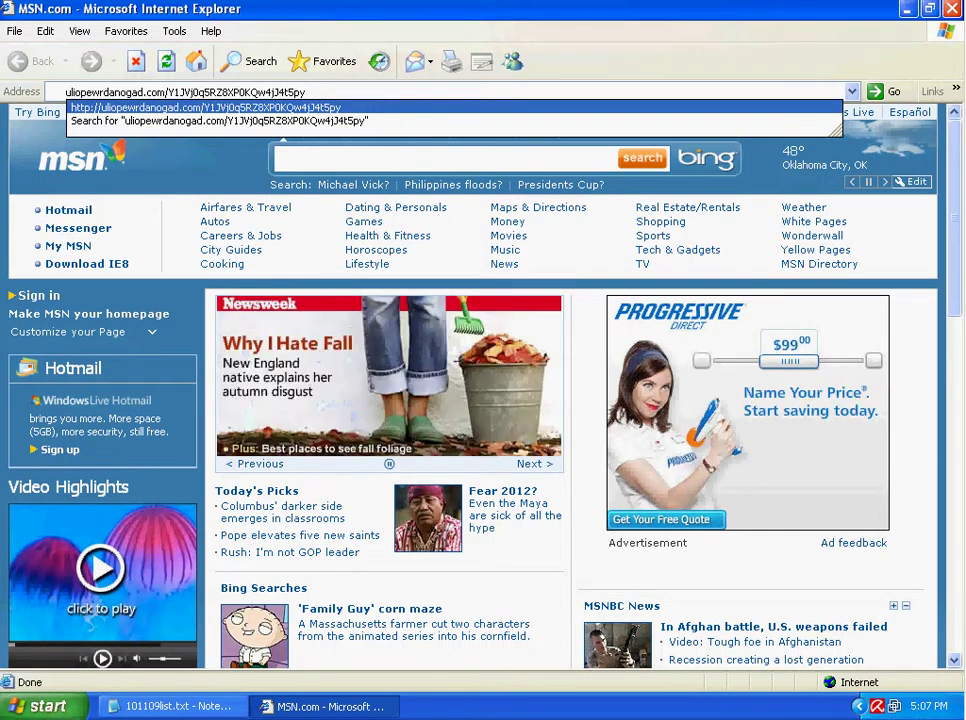
key("Return")
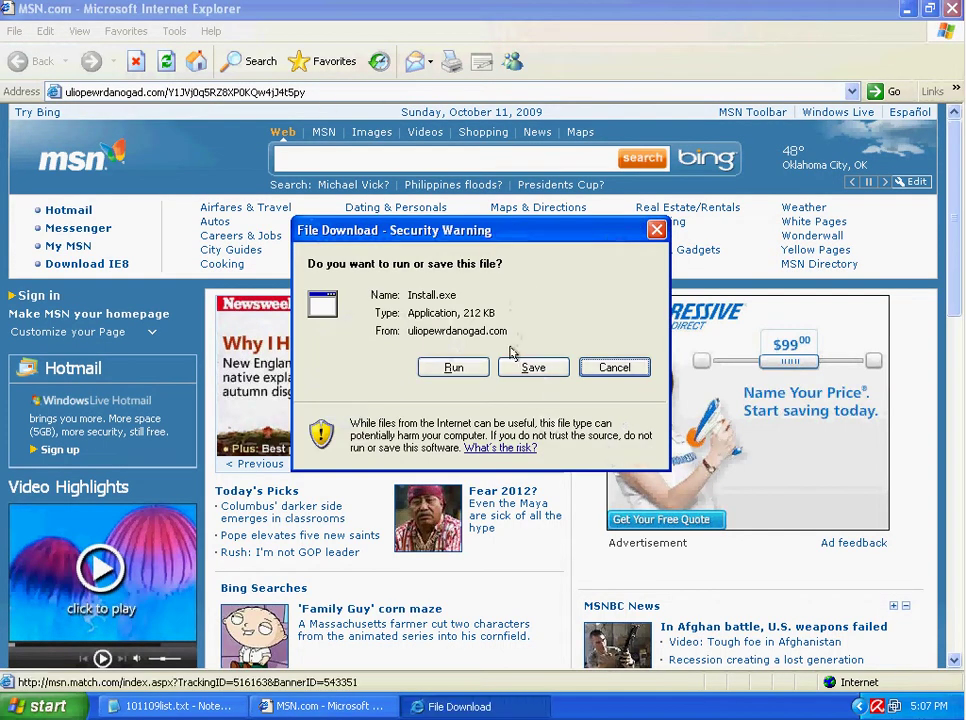
- Save Install.exe to the desktop, replacing the existing file, and run it
left_click(533, 367)
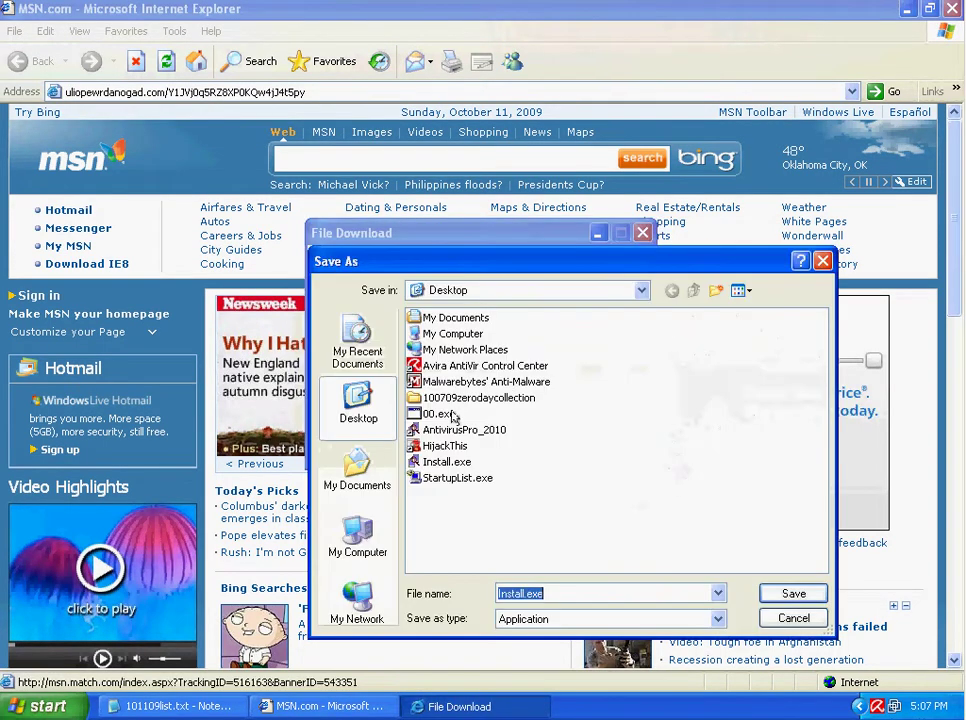
left_click(791, 593)
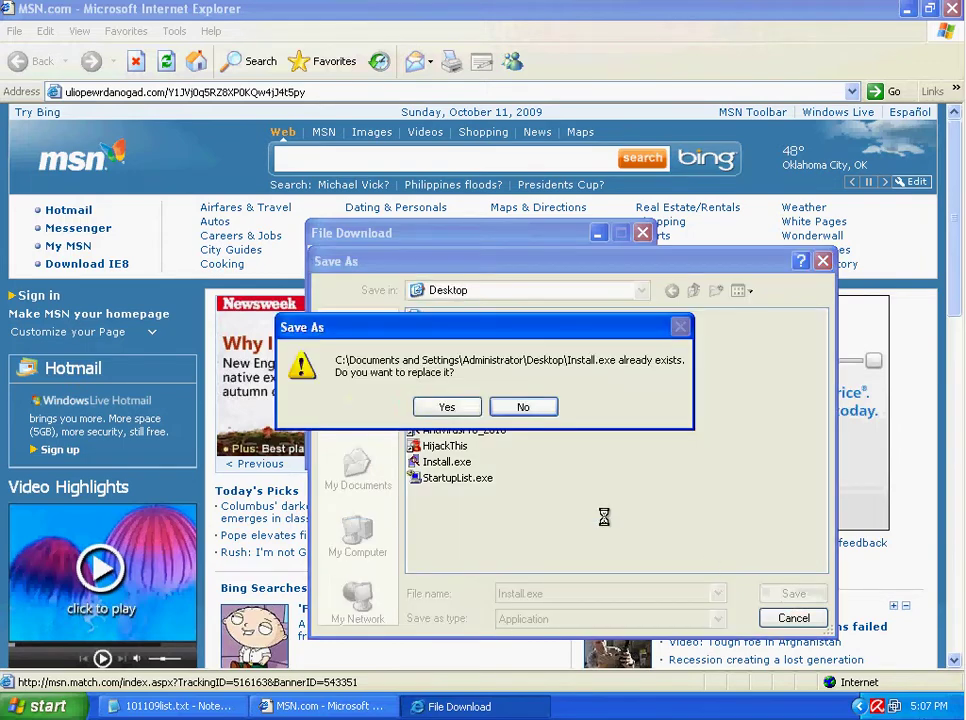
left_click(446, 405)
left_click(459, 446)
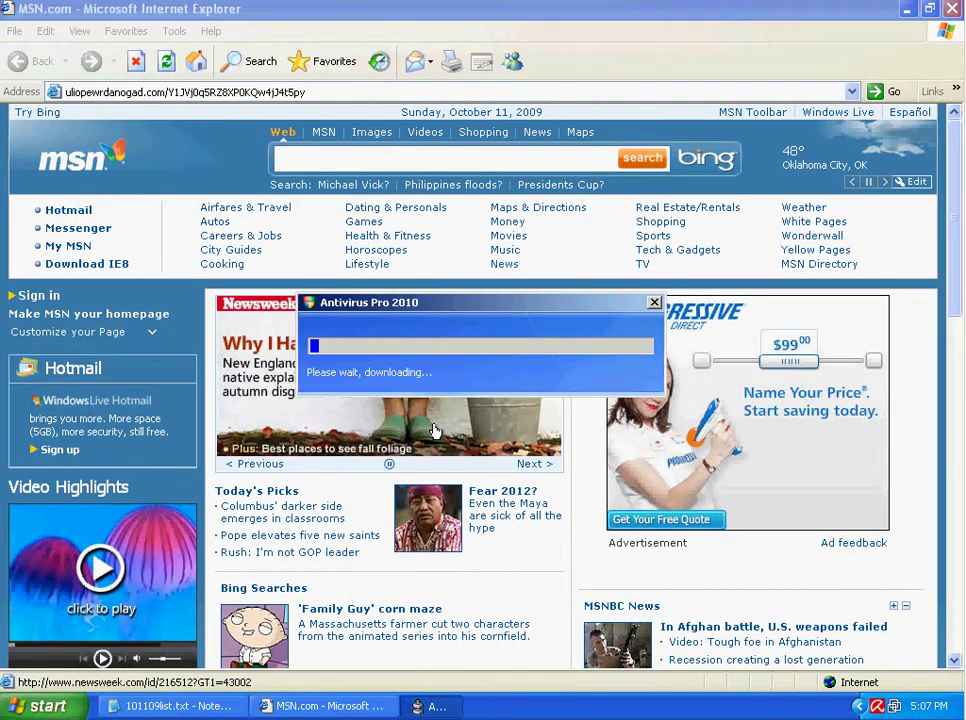
left_click(182, 708)
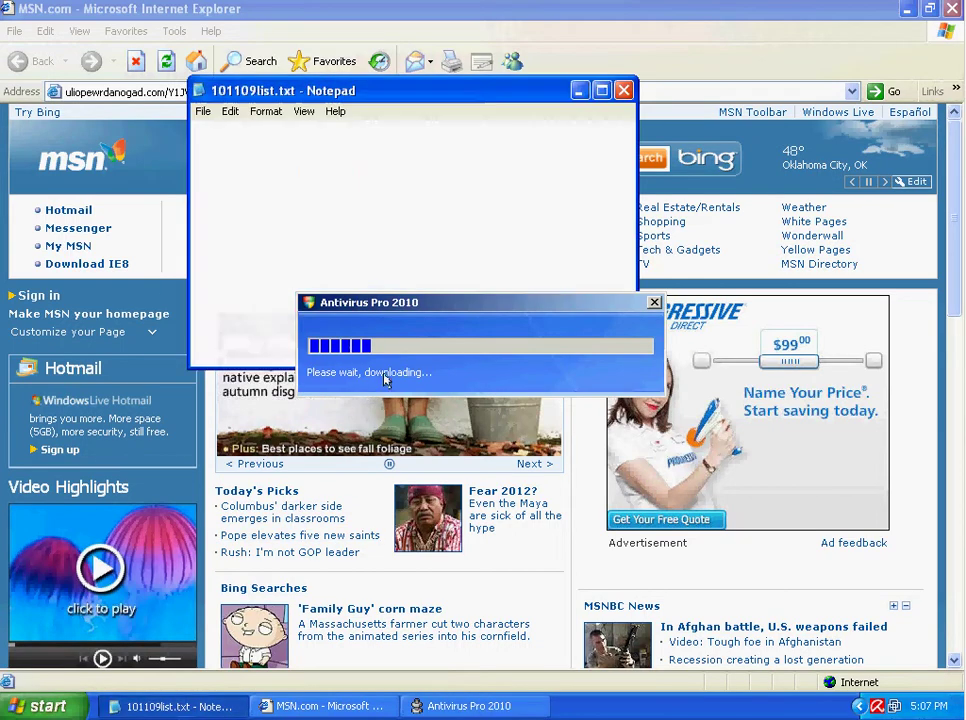
left_click_drag(468, 88, 366, 9)
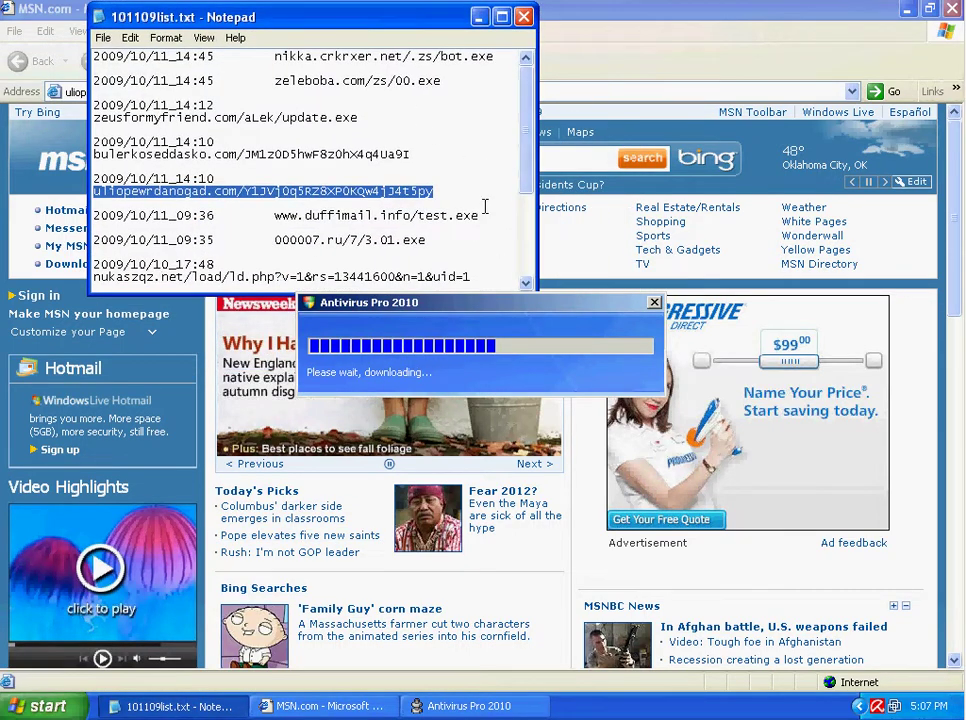
left_click_drag(485, 215, 284, 217)
right_click(302, 215)
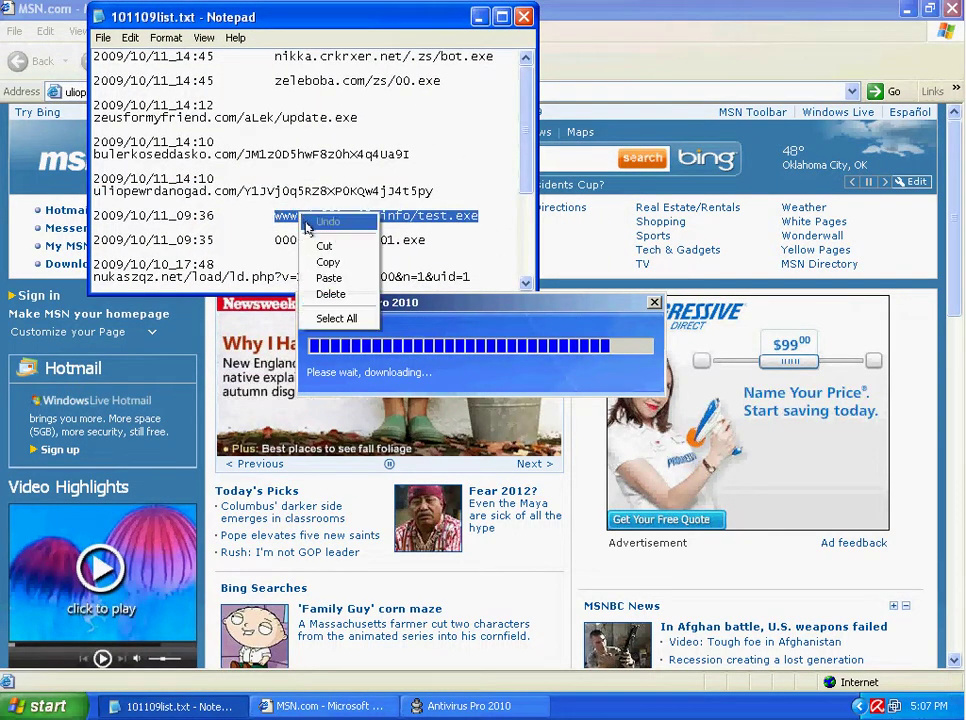
left_click(322, 259)
left_click(478, 16)
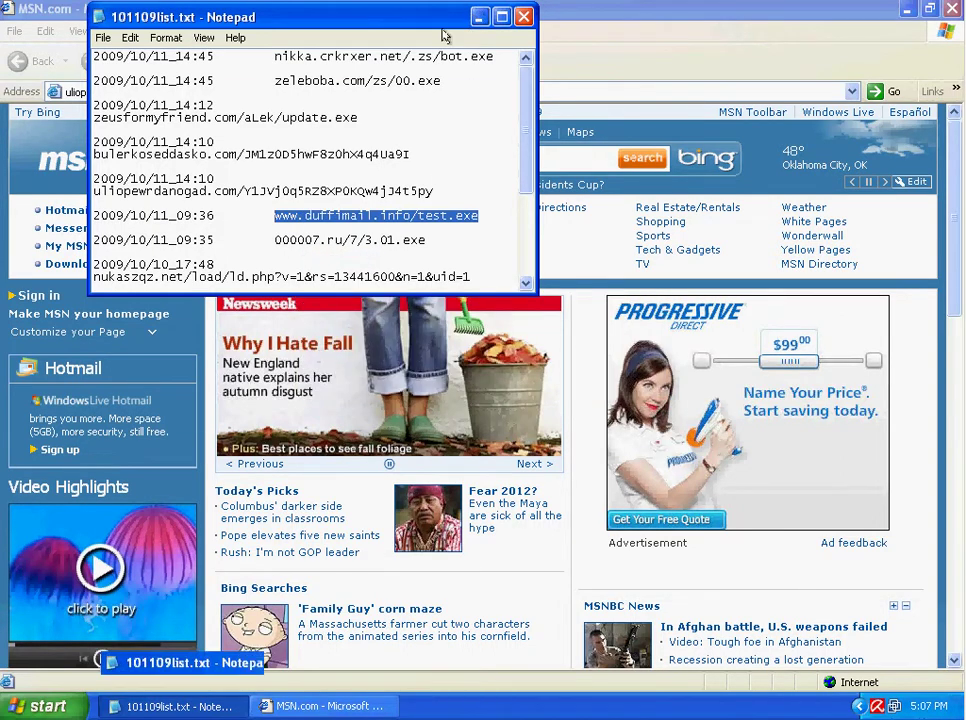
- Deny access in the renewed htmlayout.dll and wscui.cpl AntiVir alerts
left_click(230, 91)
right_click(335, 90)
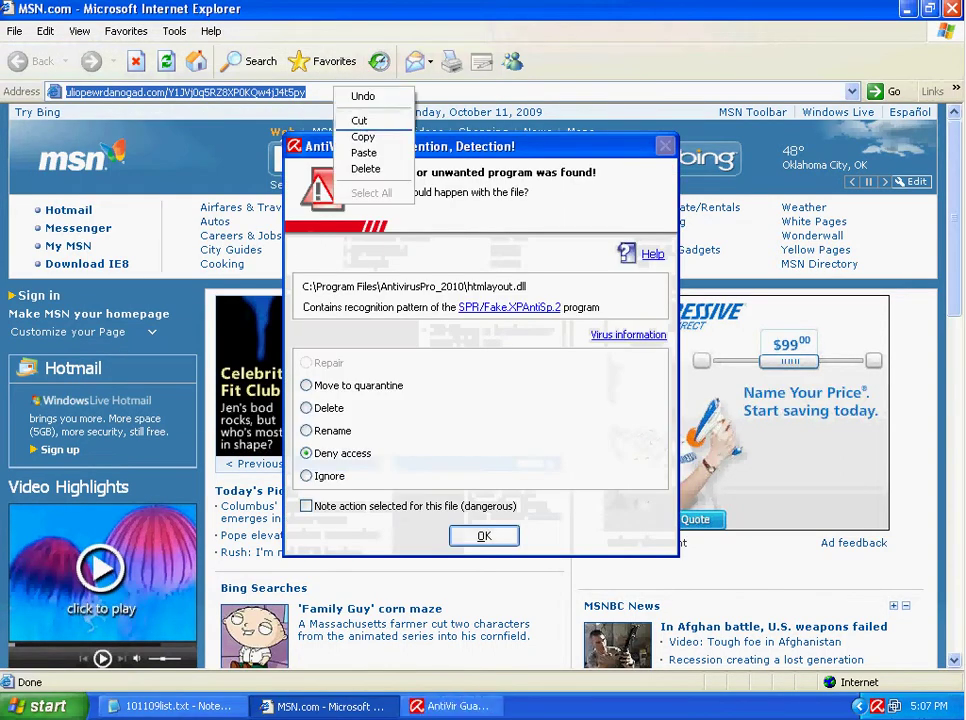
left_click(527, 178)
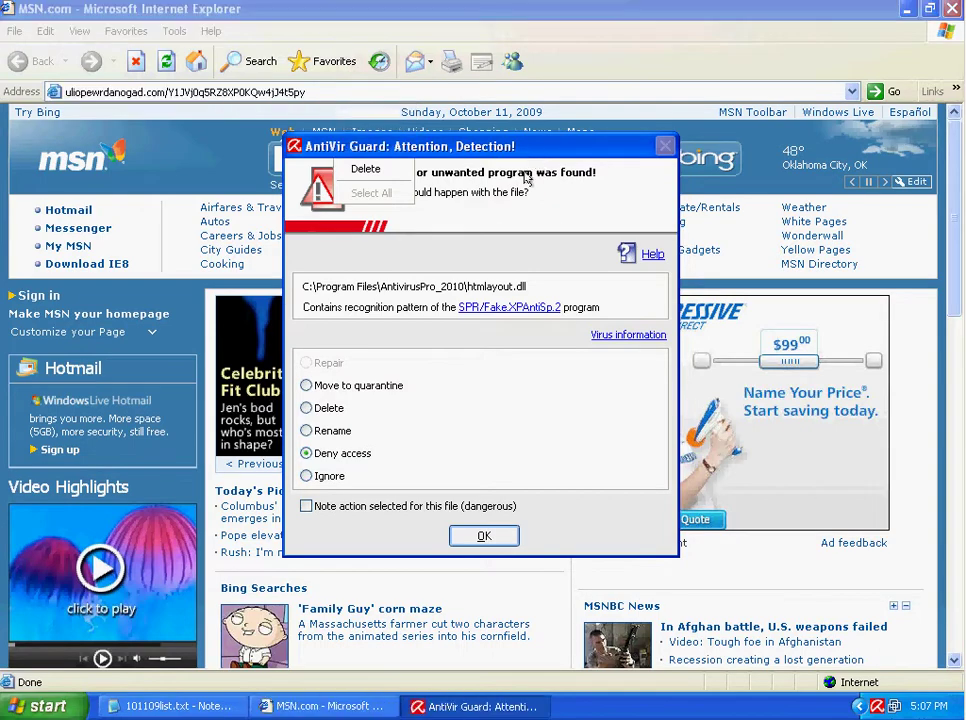
left_click(478, 537)
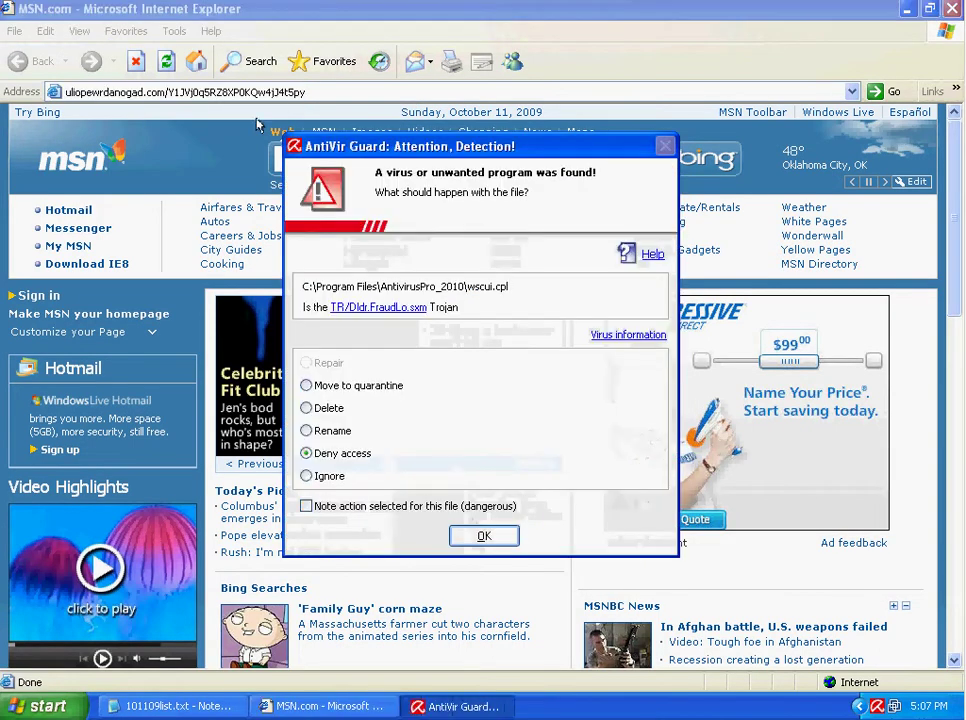
left_click(455, 536)
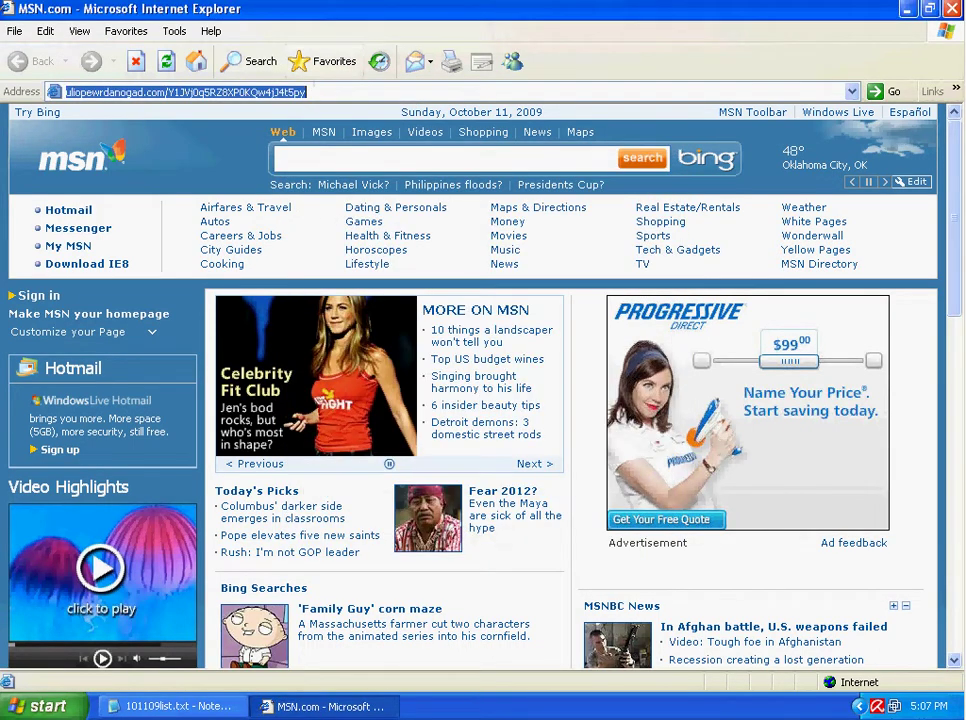
- Paste the duffimail test.exe address into Internet Explorer and load it
right_click(355, 94)
left_click(386, 163)
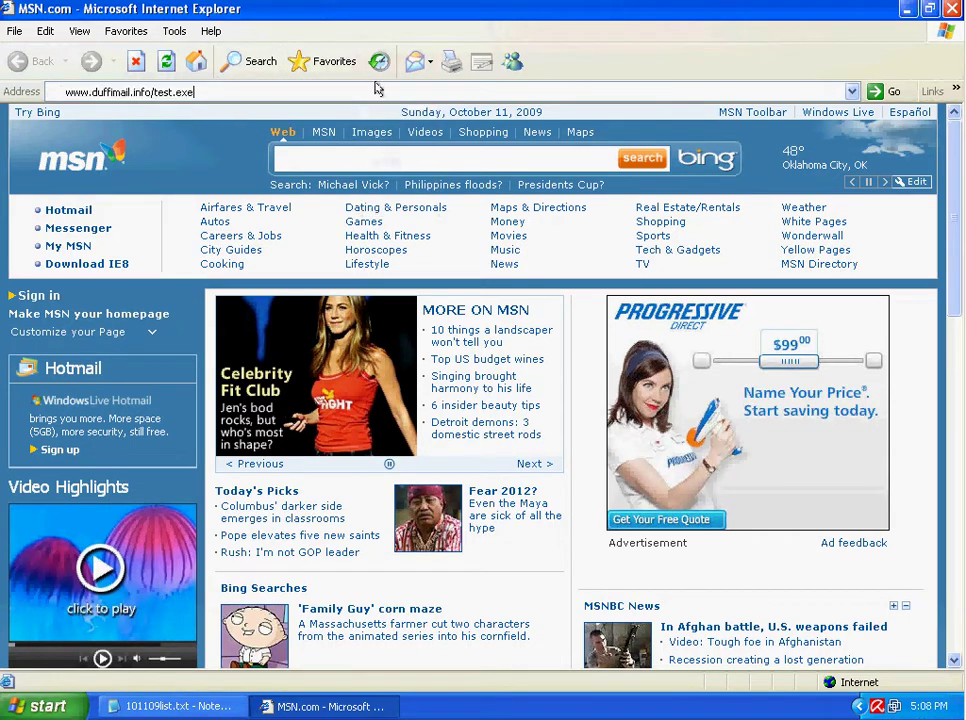
key("Return")
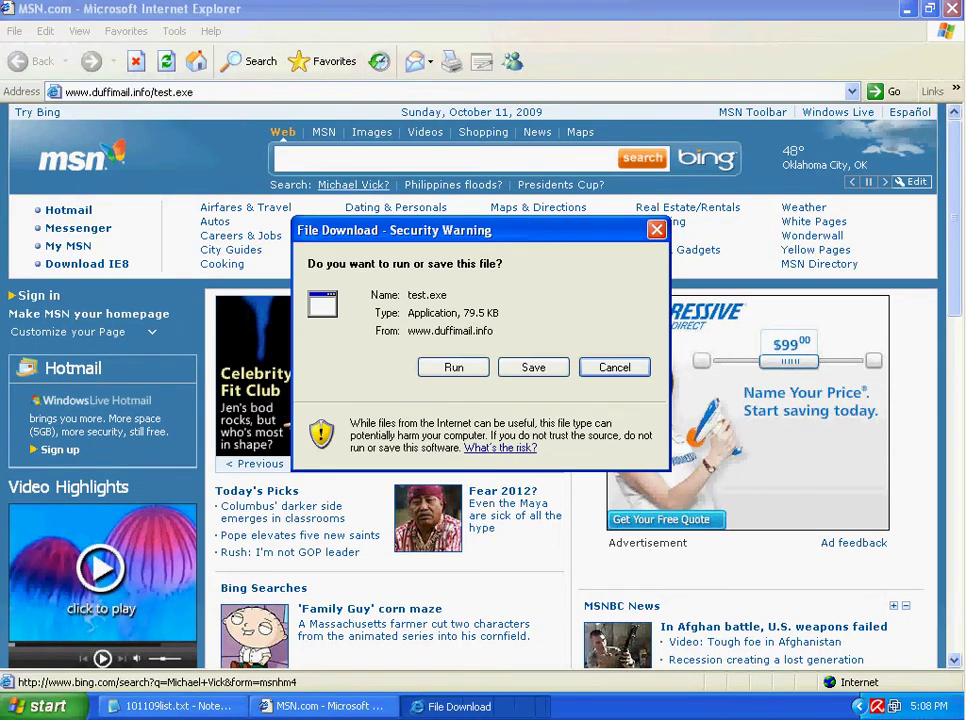
- Save test.exe, then deny the TR/Crypt.ZPACK.Gen alert and dismiss the copy error
left_click(540, 372)
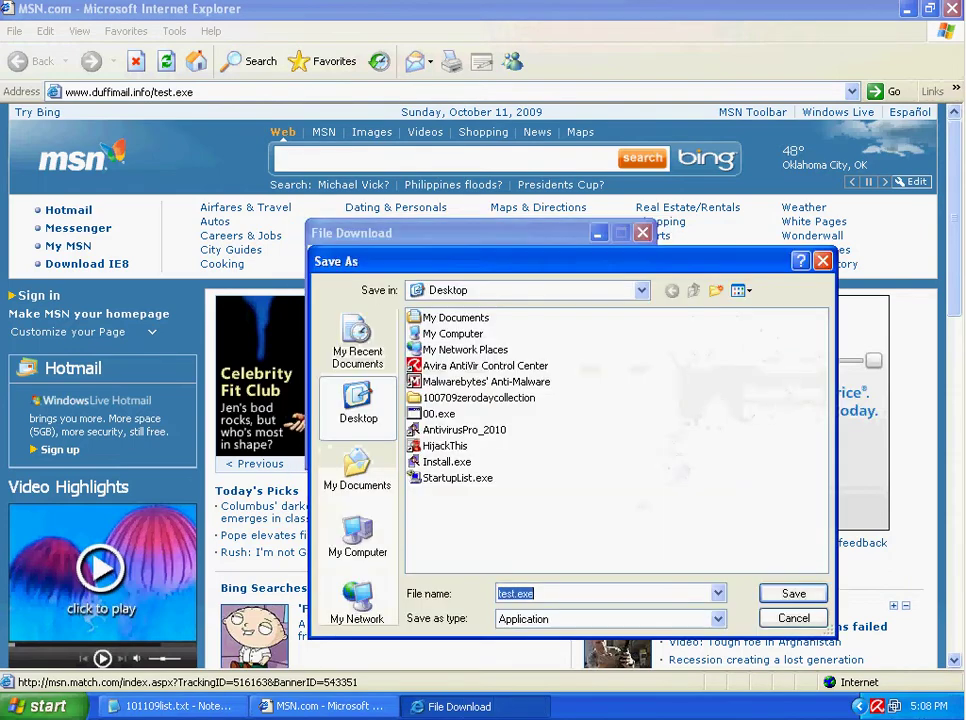
left_click(793, 593)
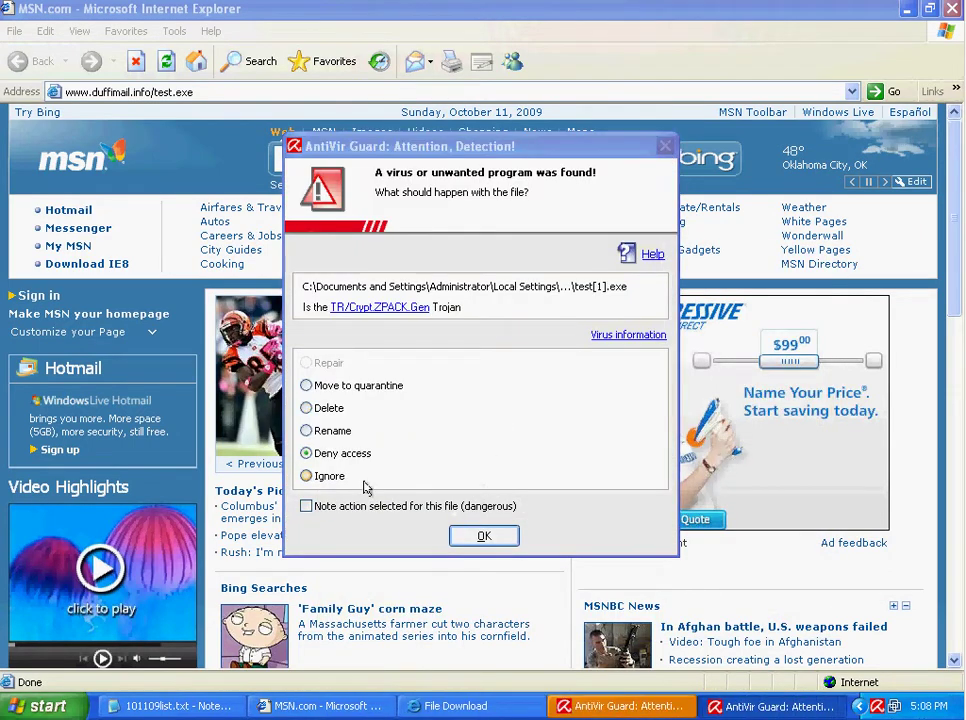
left_click(501, 538)
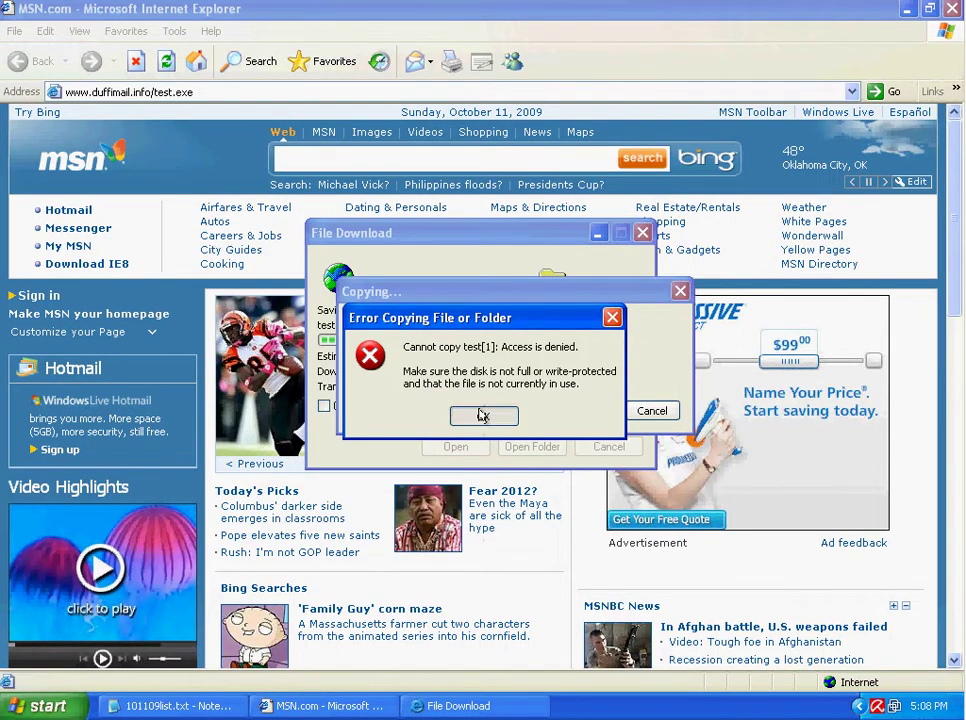
left_click(483, 413)
- Copy the 000007.ru/7/3.01.exe address from the Notepad list
left_click(168, 706)
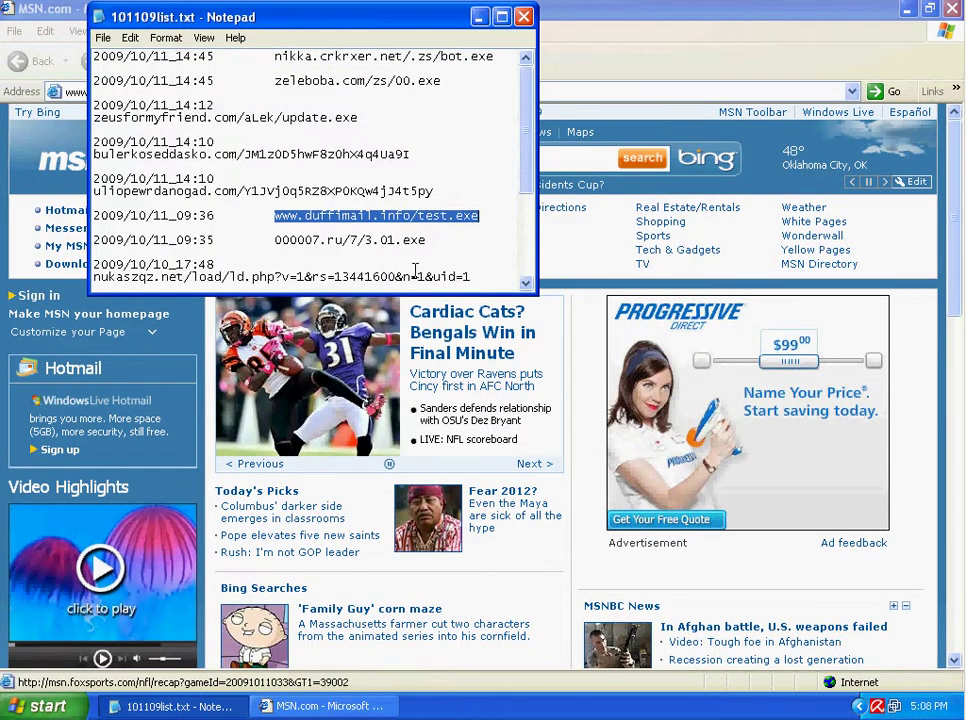
scroll(421, 244, "down", 3)
scroll(437, 155, "down", 1)
left_click_drag(433, 91, 260, 92)
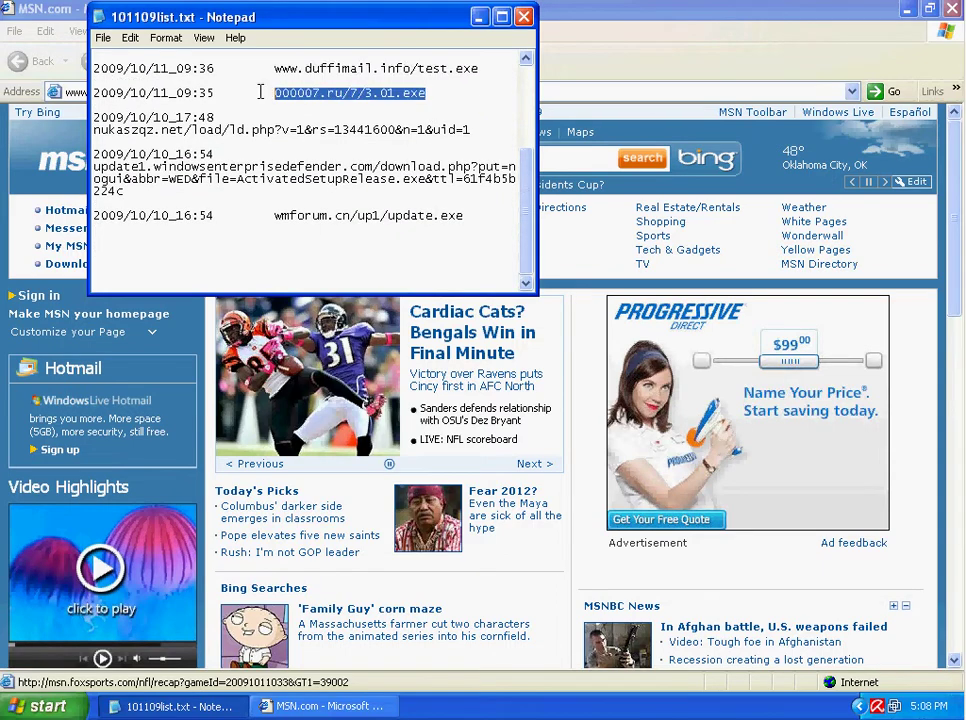
right_click(291, 94)
left_click(325, 143)
- Load the 000007.ru address in Internet Explorer and dismiss the AntiVir alert
left_click(480, 17)
right_click(254, 94)
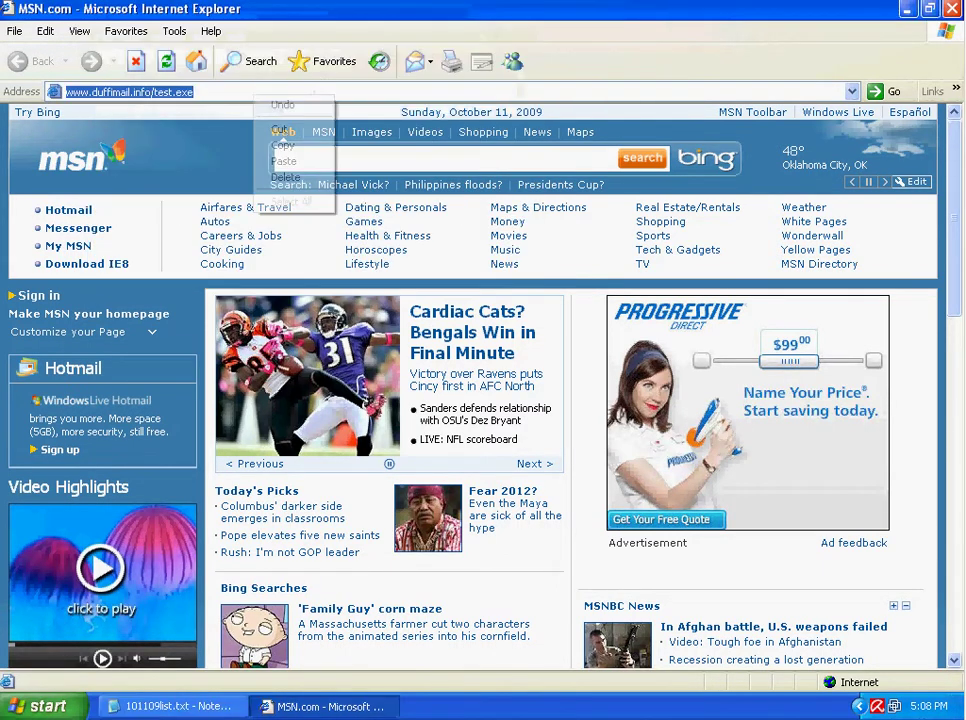
left_click(282, 160)
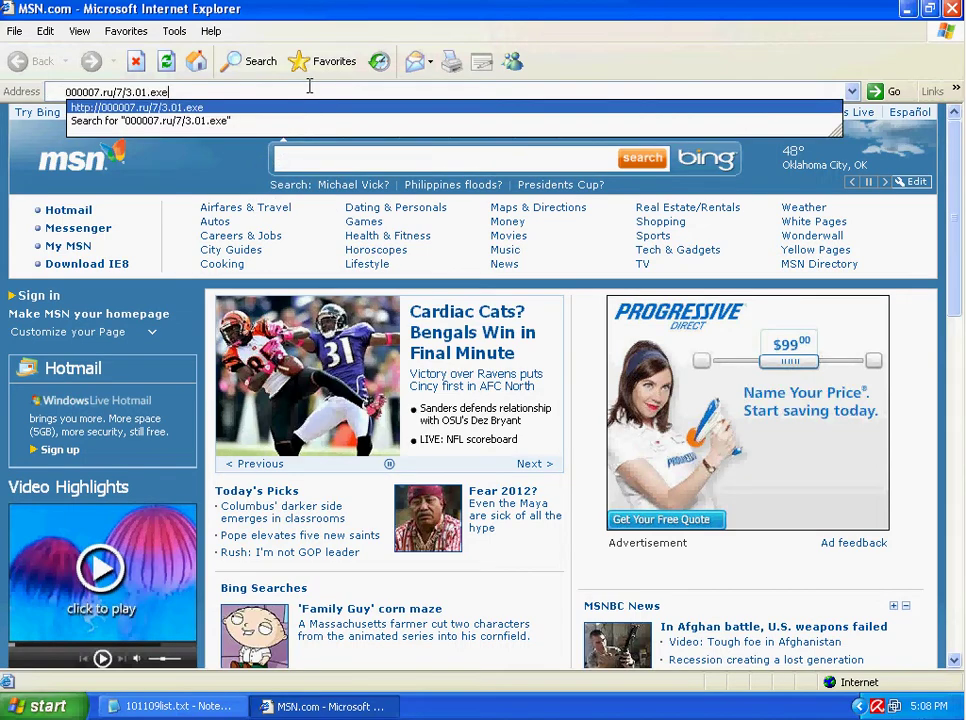
key("Return")
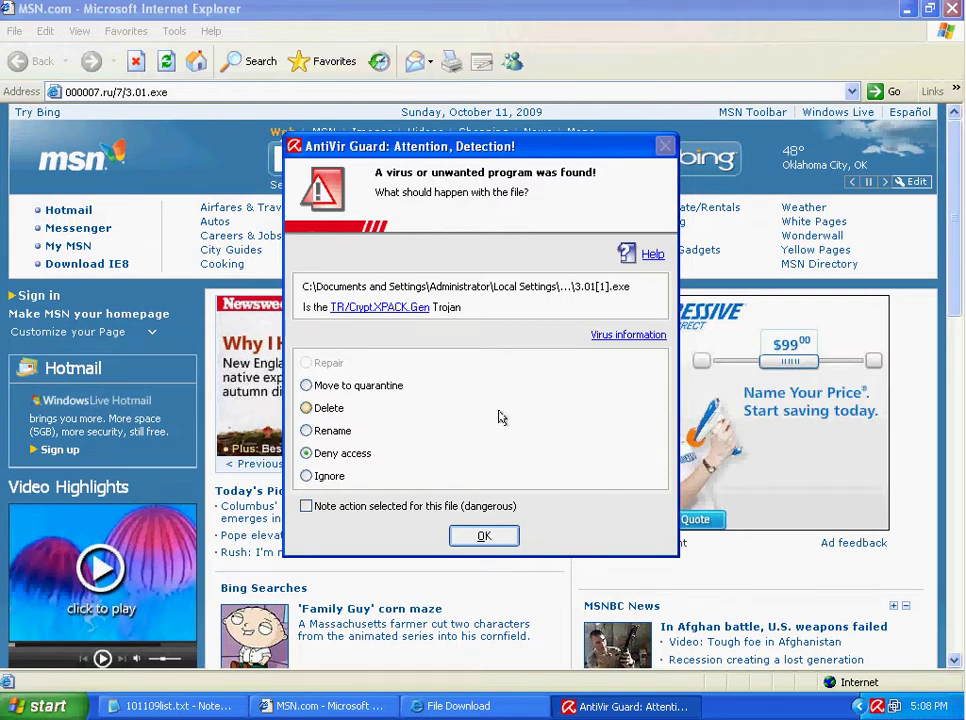
left_click(488, 541)
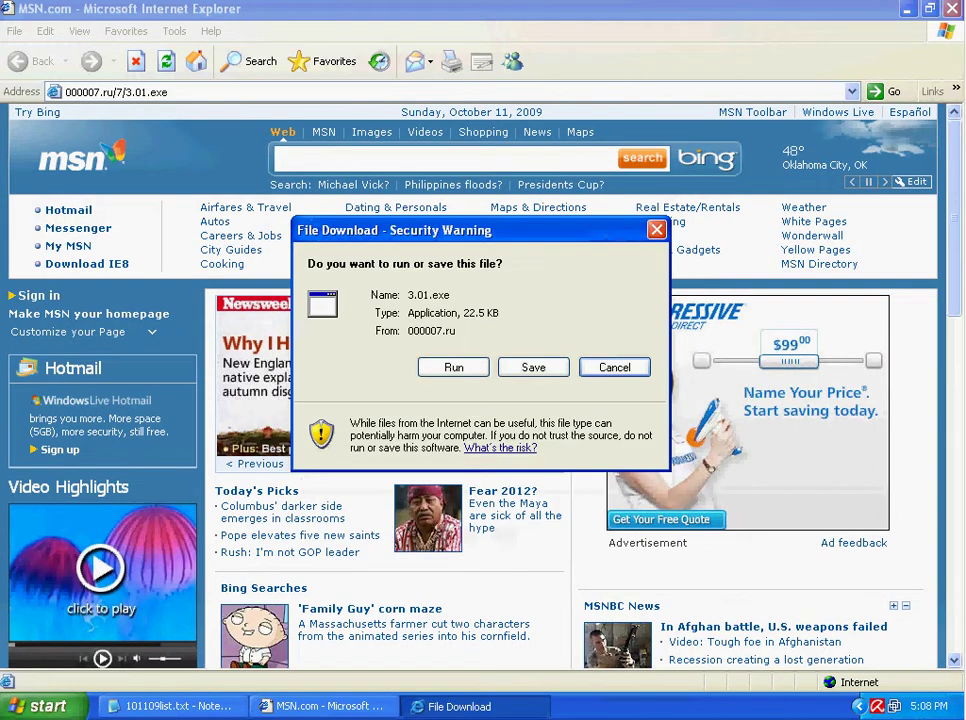
- Save 3.01.exe to the desktop, then dismiss the detection alerts and copy error
left_click(513, 372)
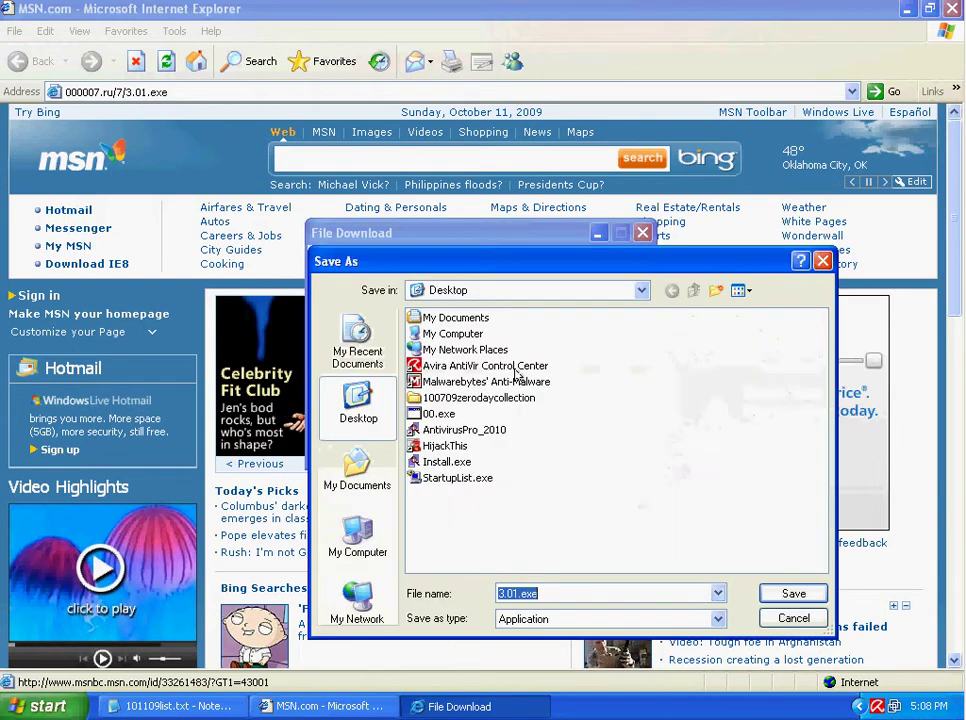
left_click(810, 593)
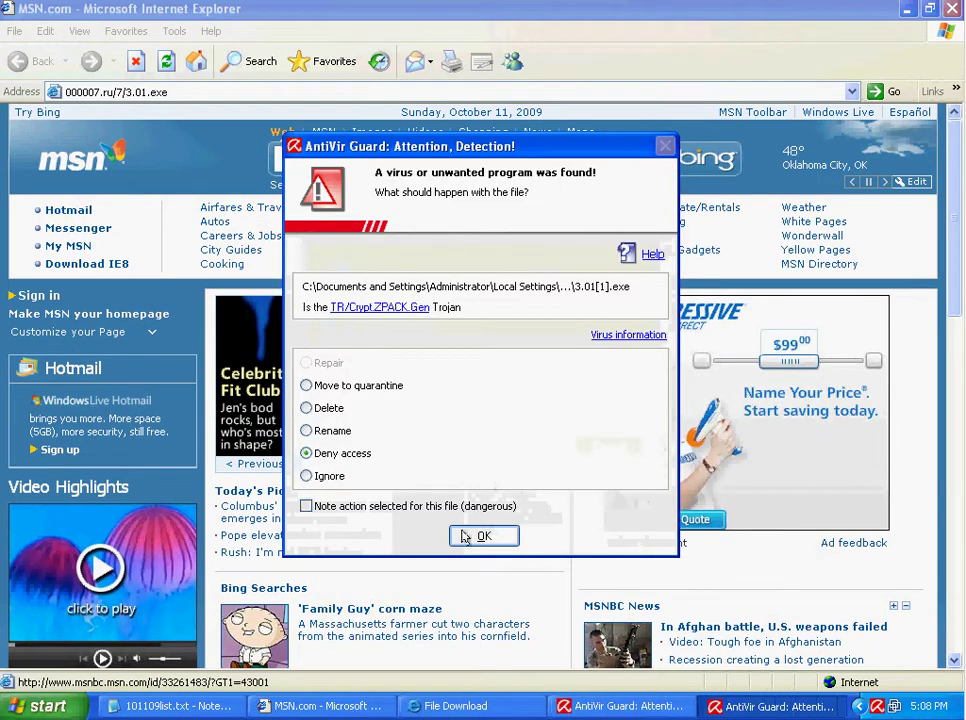
left_click(484, 536)
left_click(484, 536)
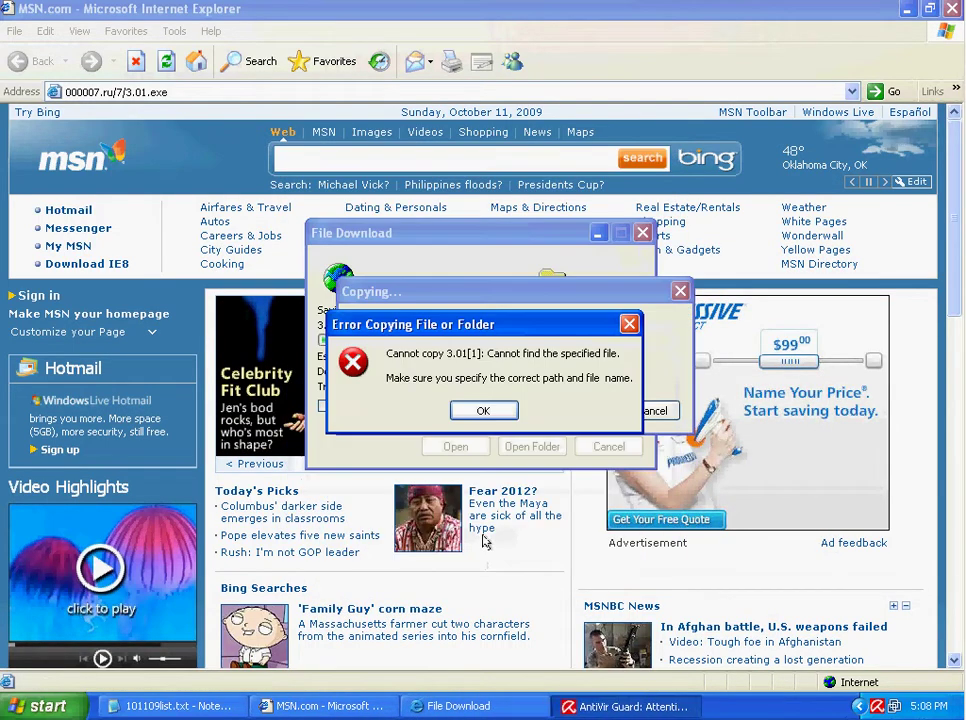
left_click(485, 409)
- Copy the nukaszqz.net loader address from Notepad and load it in Internet Explorer
left_click(212, 706)
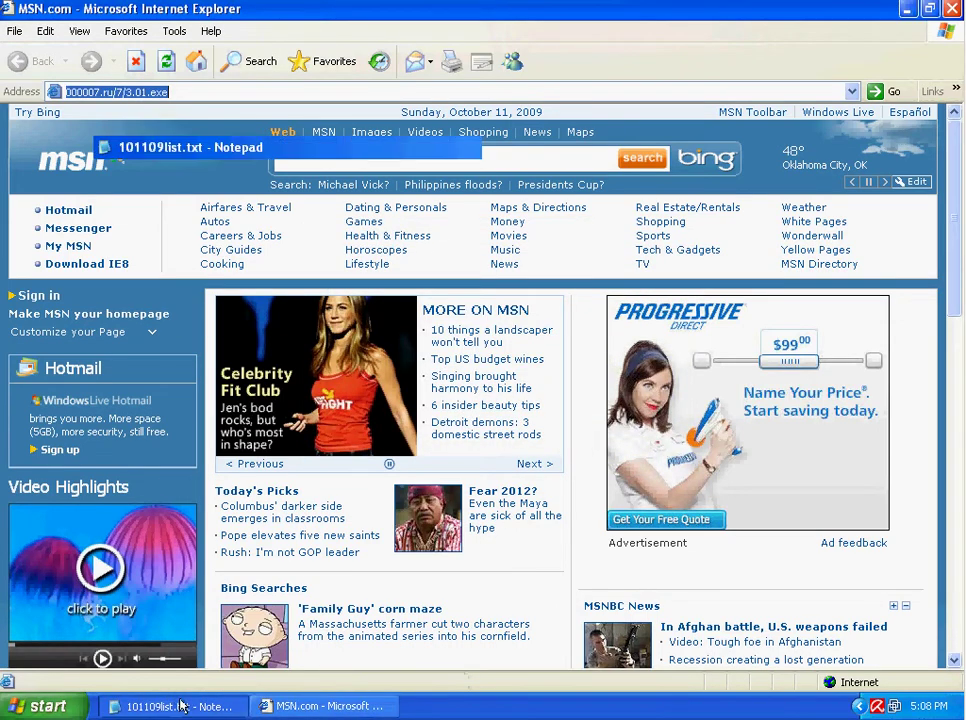
left_click_drag(496, 131, 113, 131)
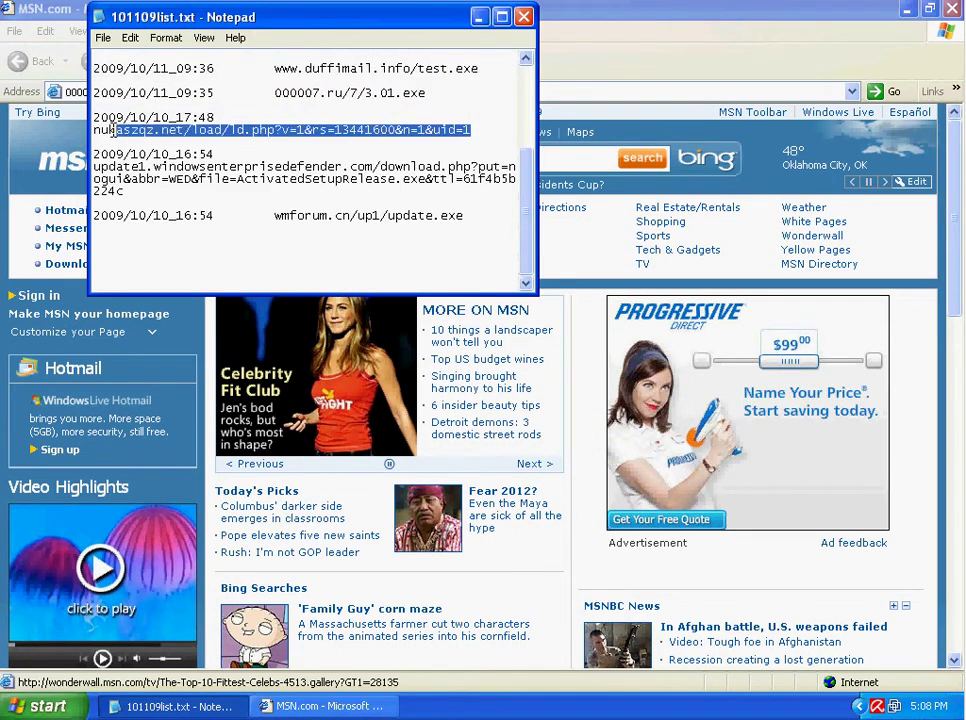
right_click(95, 131)
left_click(100, 179)
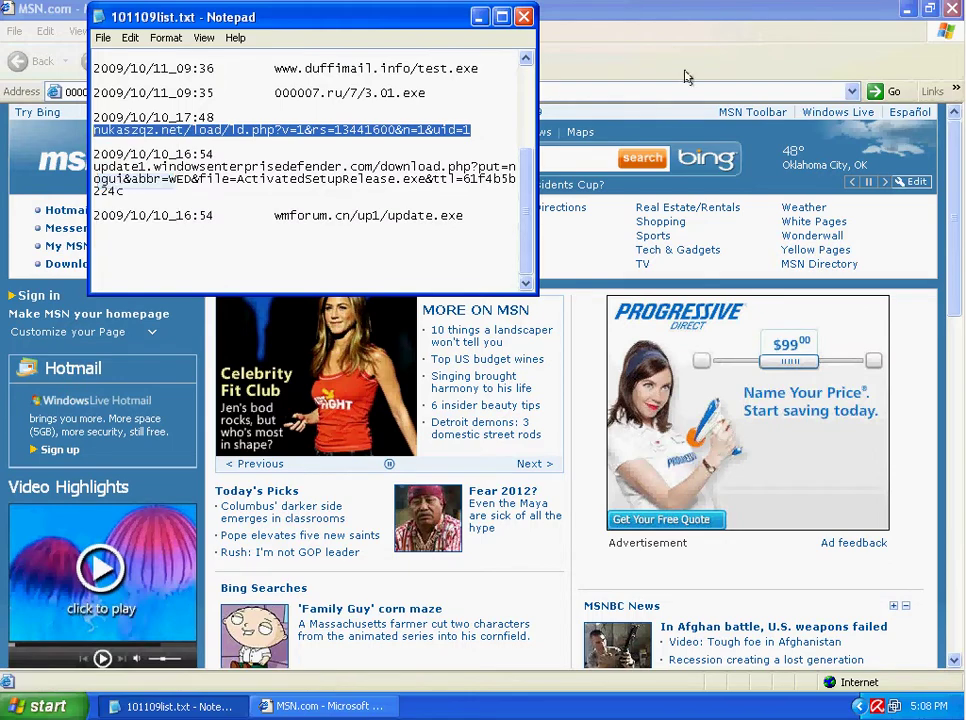
left_click(684, 91)
right_click(636, 91)
left_click(657, 157)
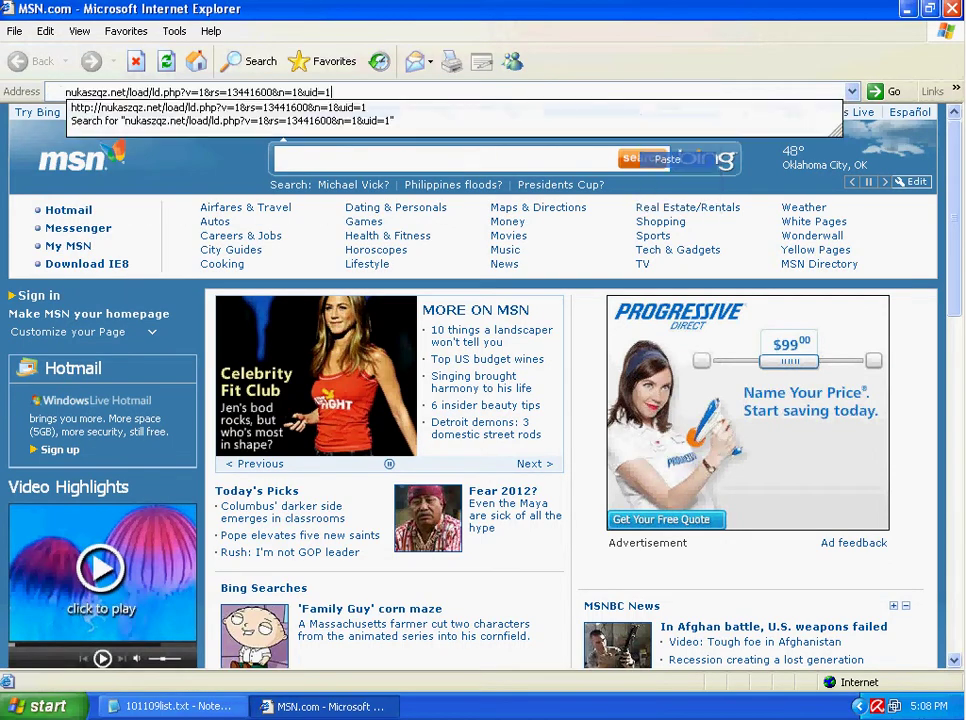
key("Return")
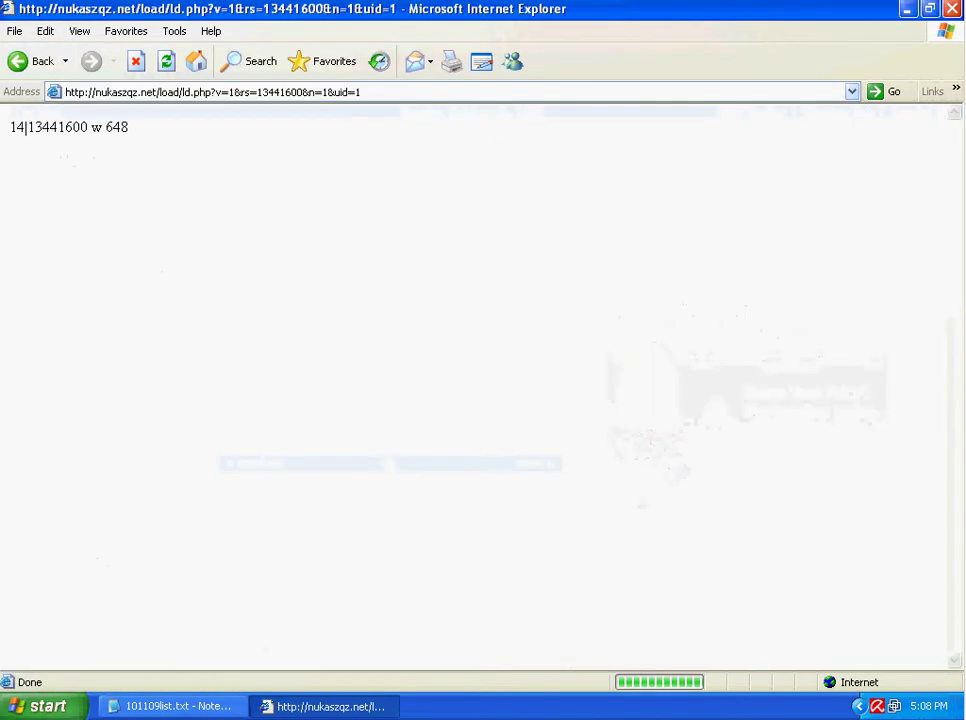
- Copy the windowsenterprisedefender download address and select the browser's address bar
left_click(172, 706)
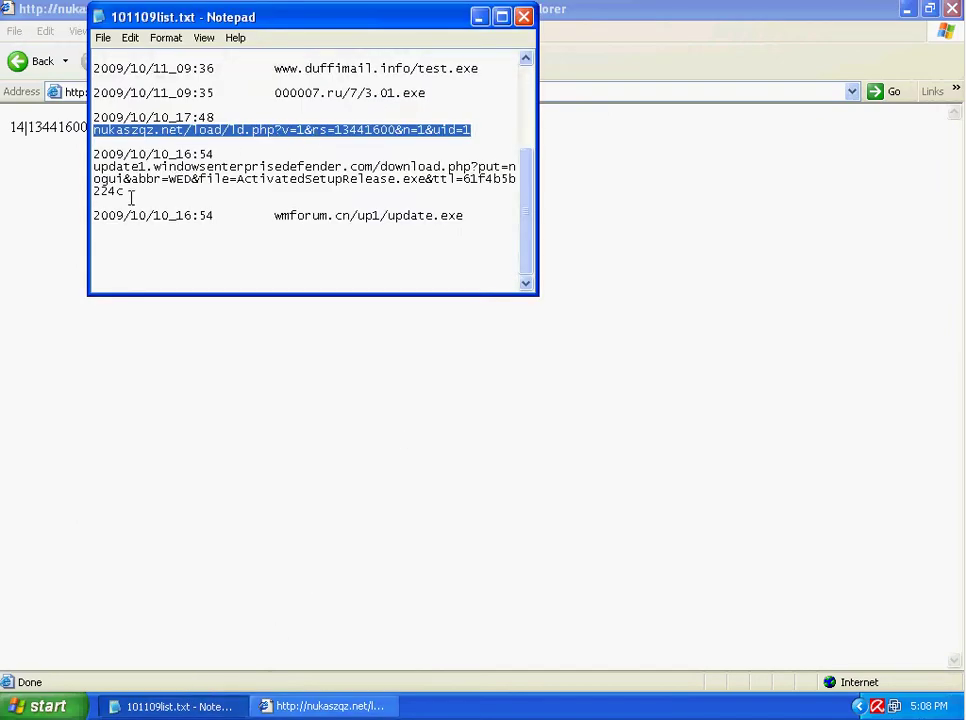
left_click_drag(128, 193, 97, 168)
right_click(100, 172)
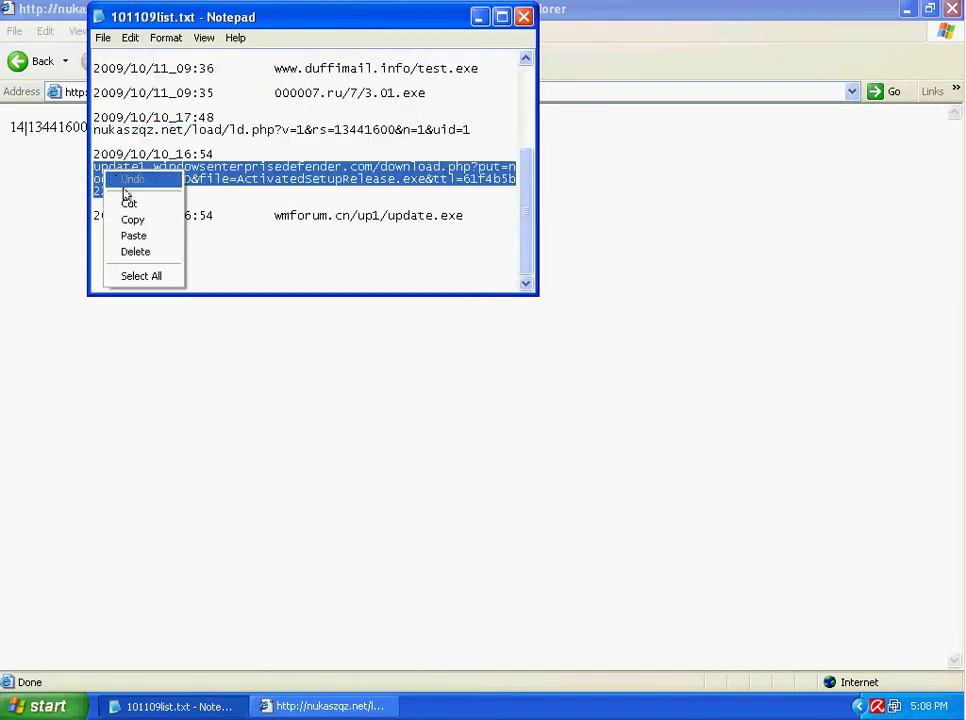
left_click(132, 219)
left_click(634, 92)
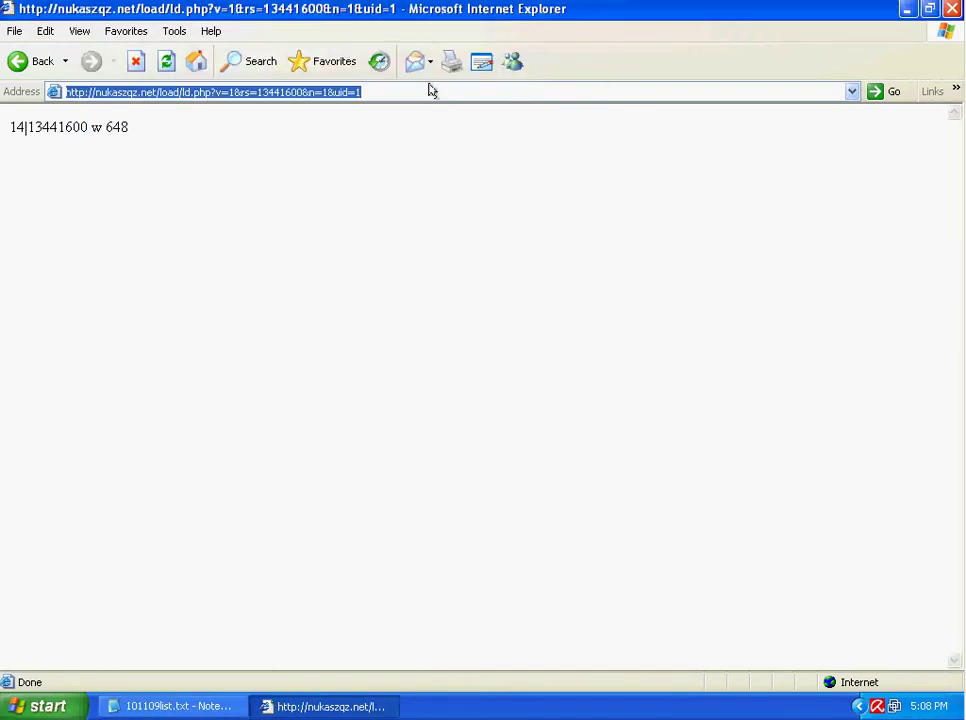
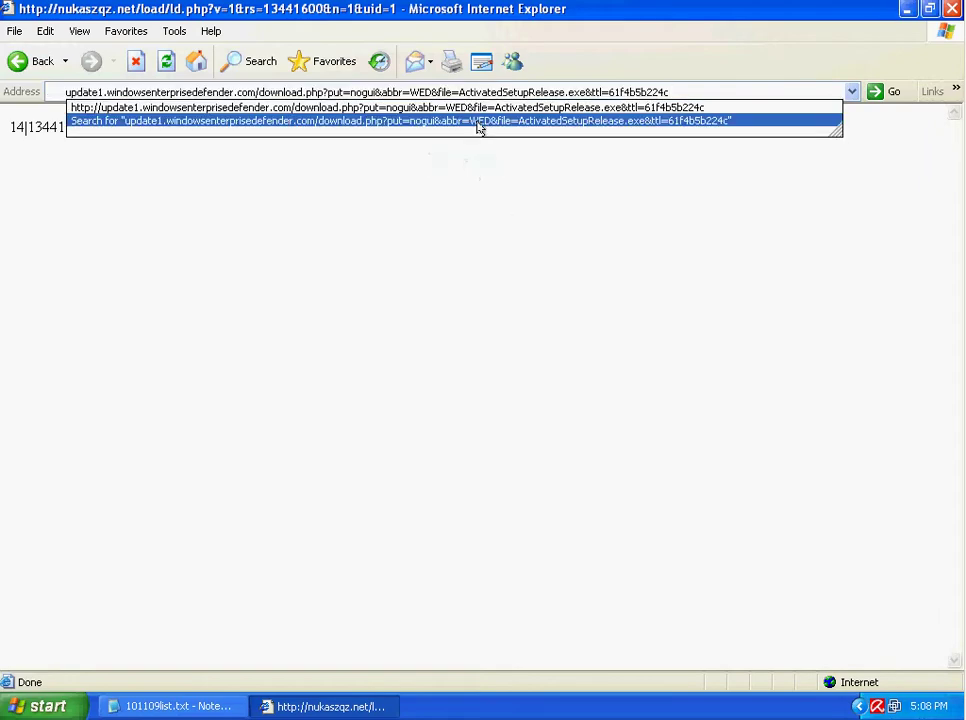
- Load the pasted URL and save ActivatedSetupRelease.exe to the desktop
key("Return")
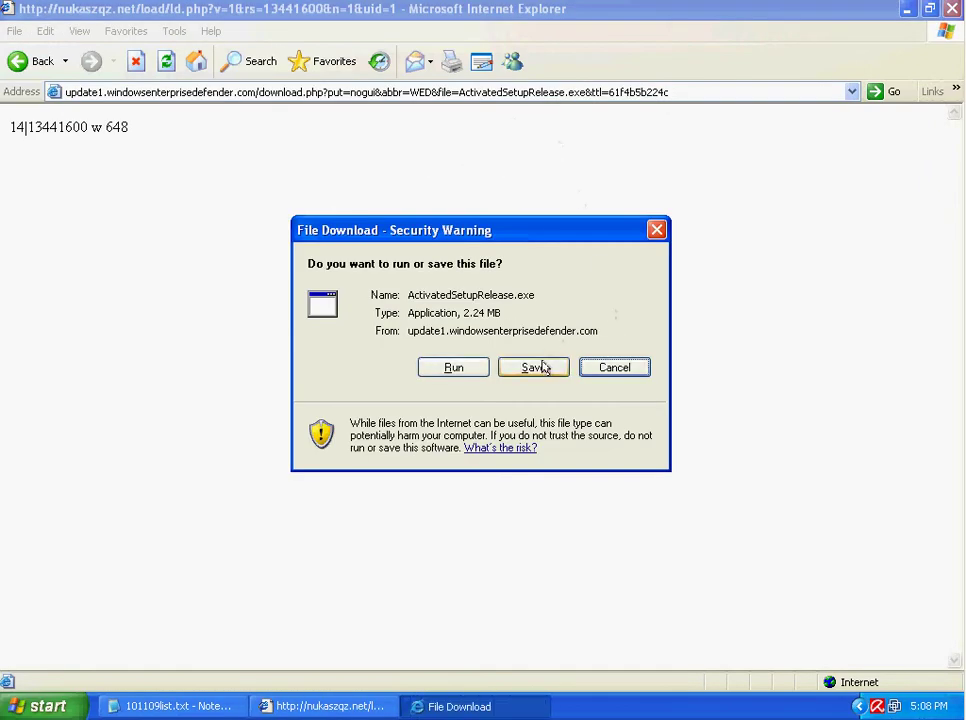
left_click(535, 368)
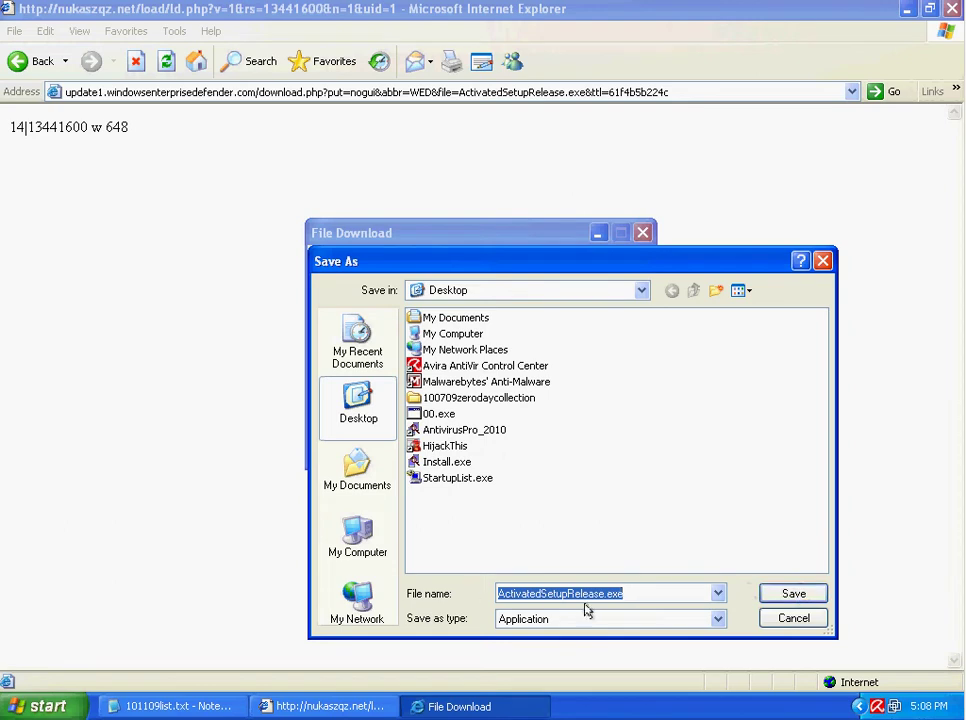
left_click(793, 593)
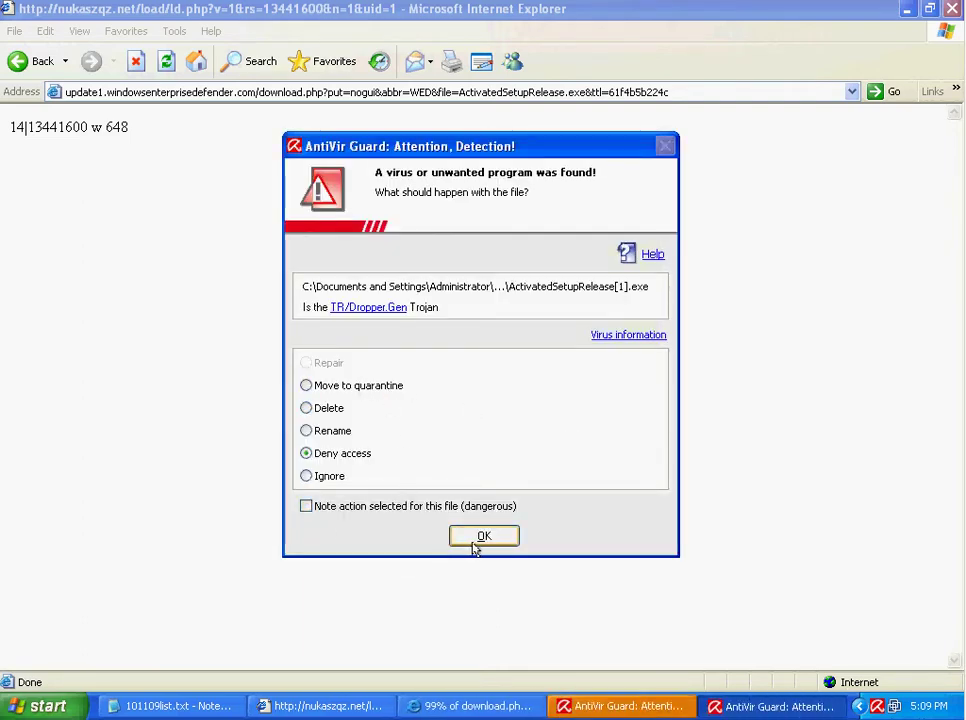
- Delete the file flagged as TR/Dropper.Gen in the AntiVir alerts and dismiss the copy error
left_click(328, 409)
left_click(484, 536)
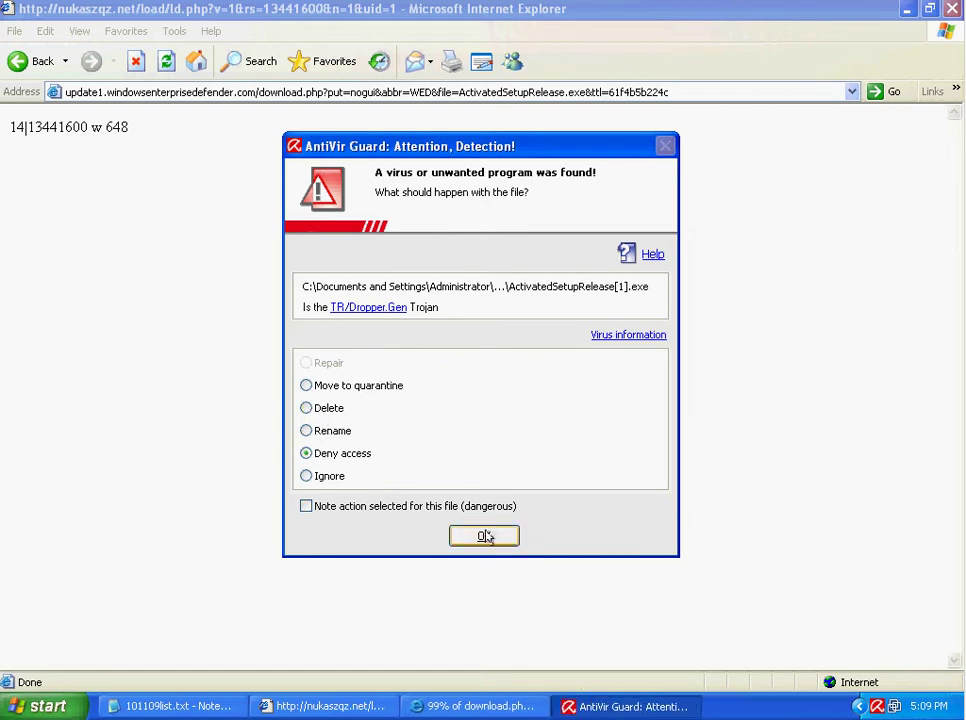
left_click(321, 409)
left_click(478, 540)
left_click(478, 415)
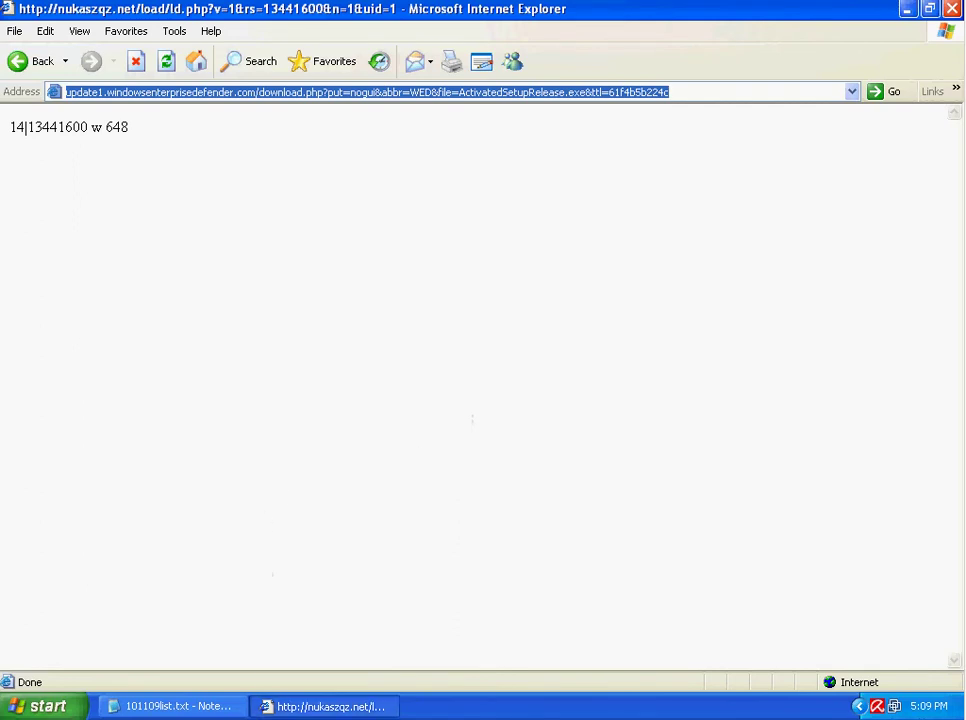
- Copy the wmforum.cn update.exe URL from Notepad into the IE address bar and load it
left_click(162, 706)
left_click(479, 222)
left_click_drag(479, 222, 277, 217)
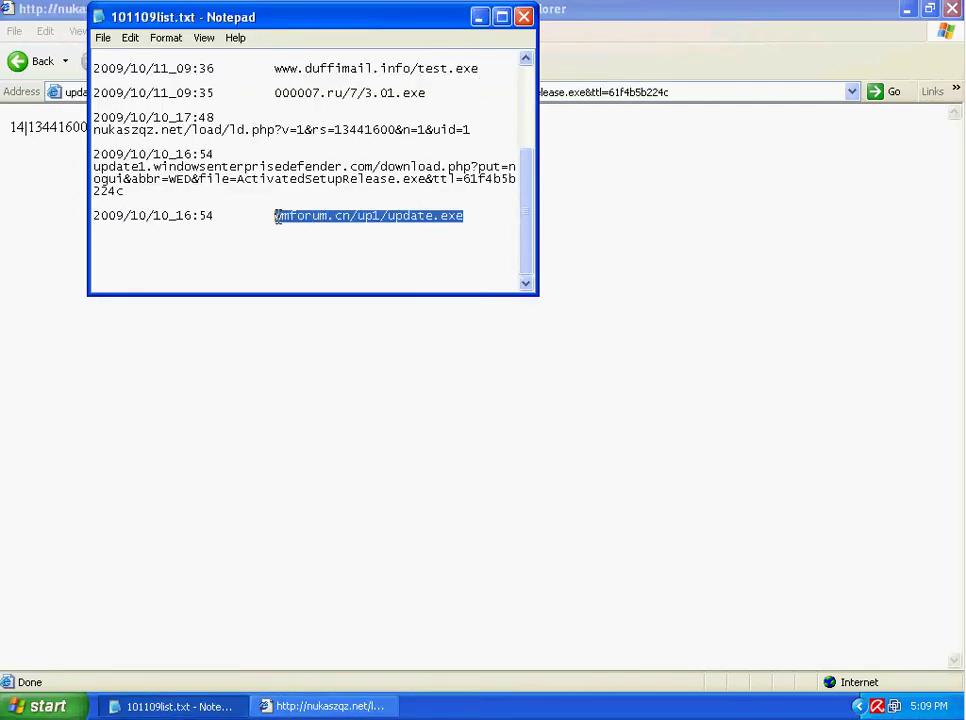
right_click(300, 217)
left_click(334, 269)
left_click(660, 90)
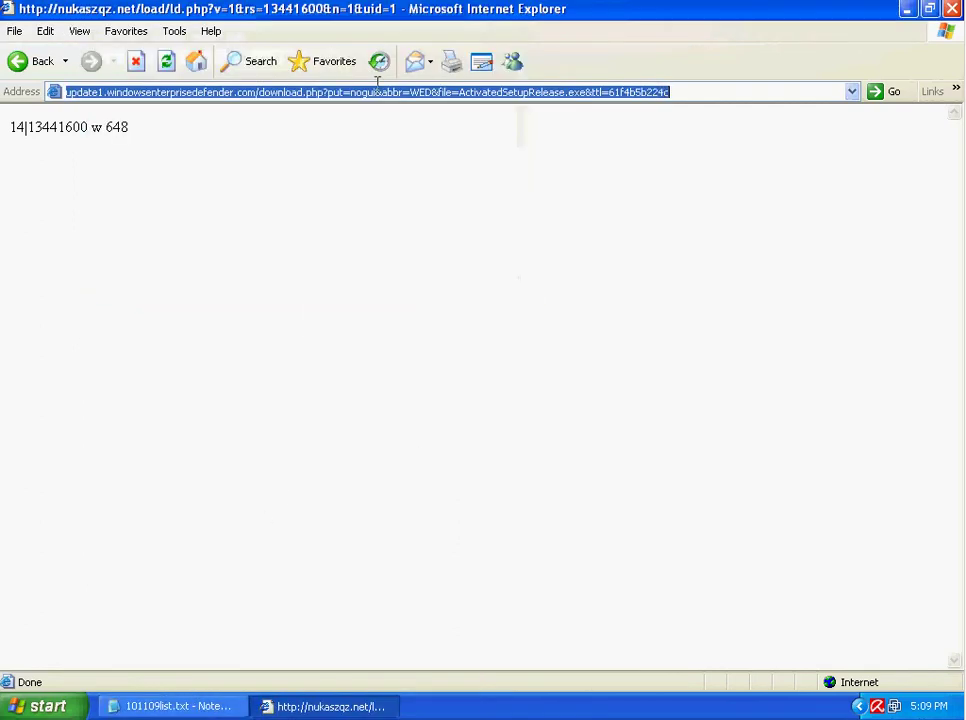
right_click(330, 92)
left_click(352, 155)
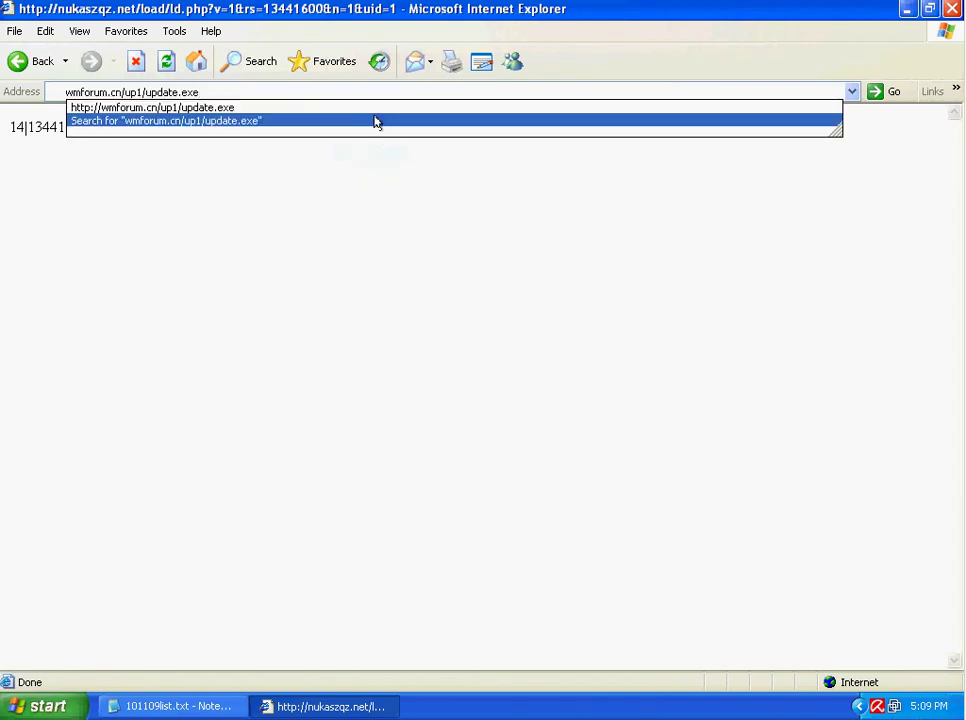
key("Return")
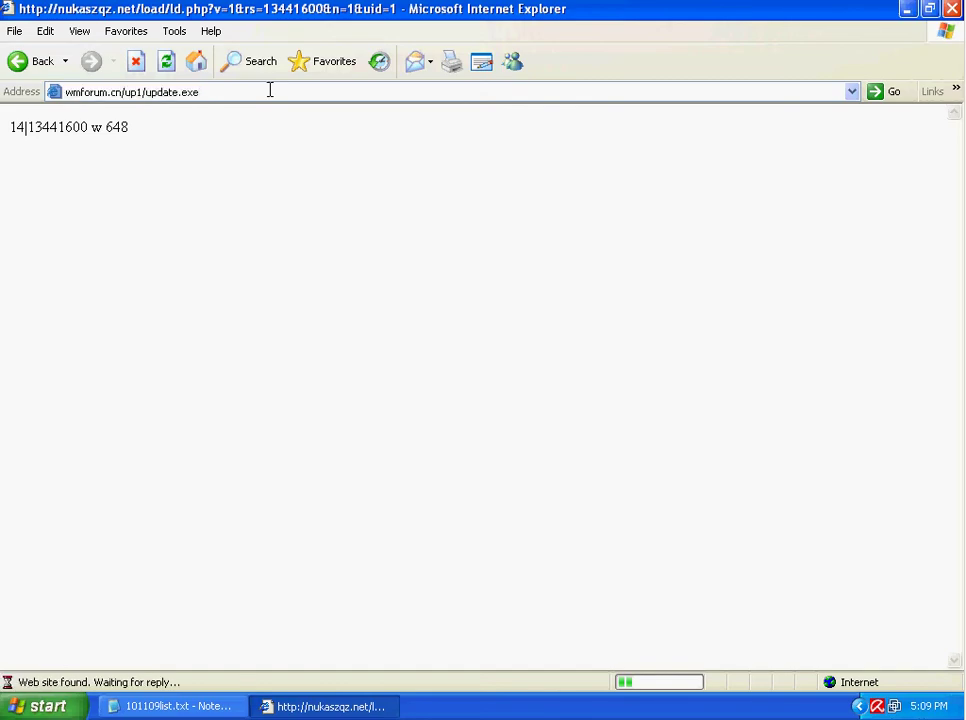
- Save update.exe, then dismiss the AntiVir TR/Inject.ajri alerts and the copy error
left_click(533, 367)
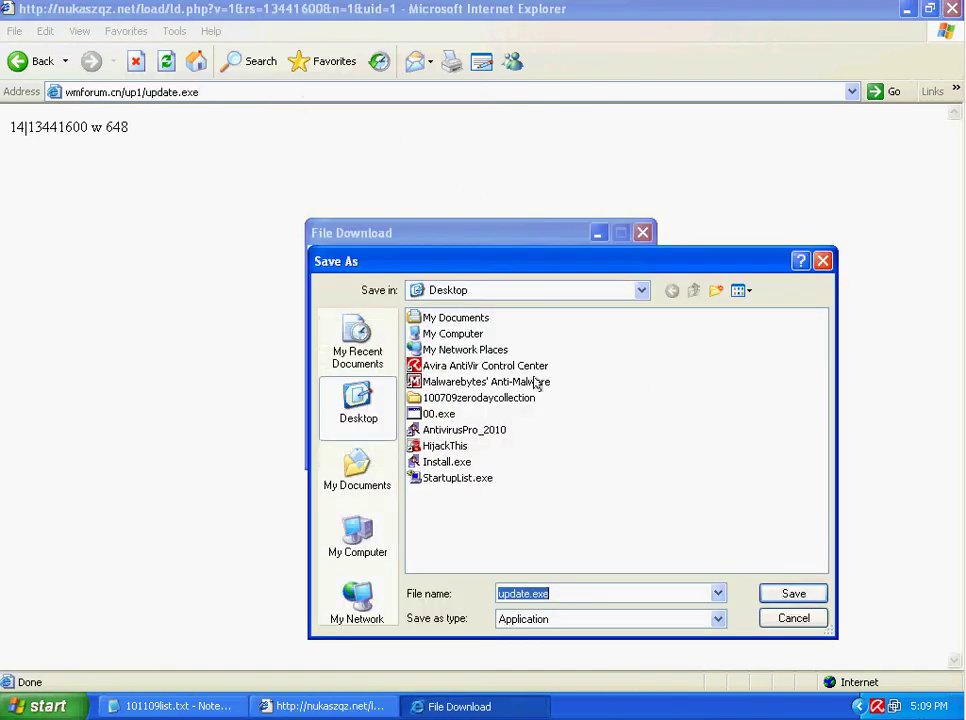
left_click(791, 594)
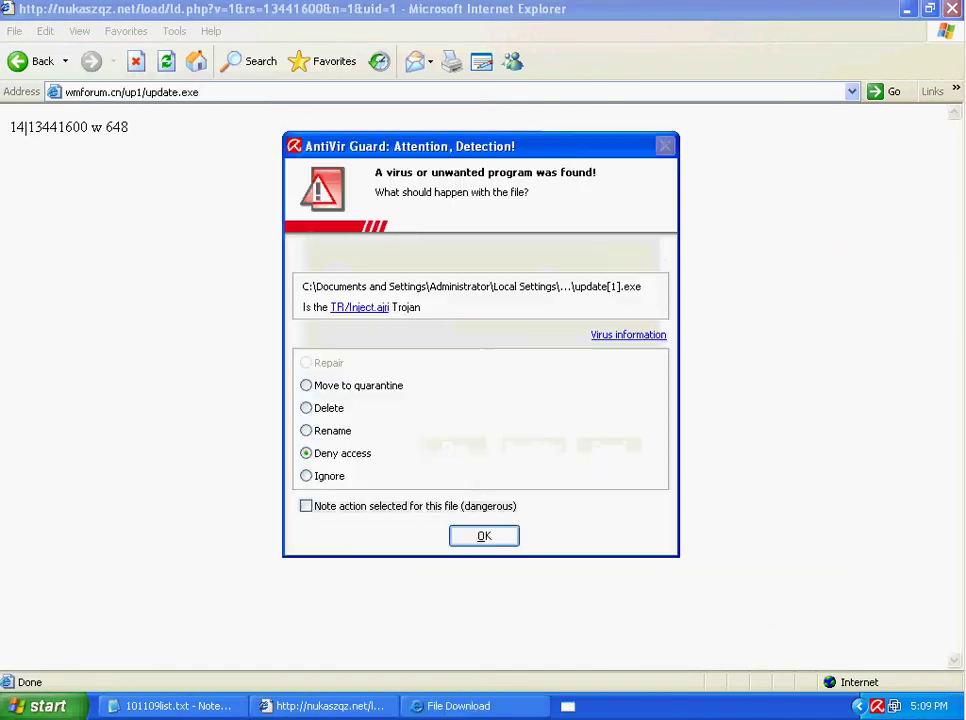
left_click(479, 537)
left_click(477, 538)
left_click(470, 418)
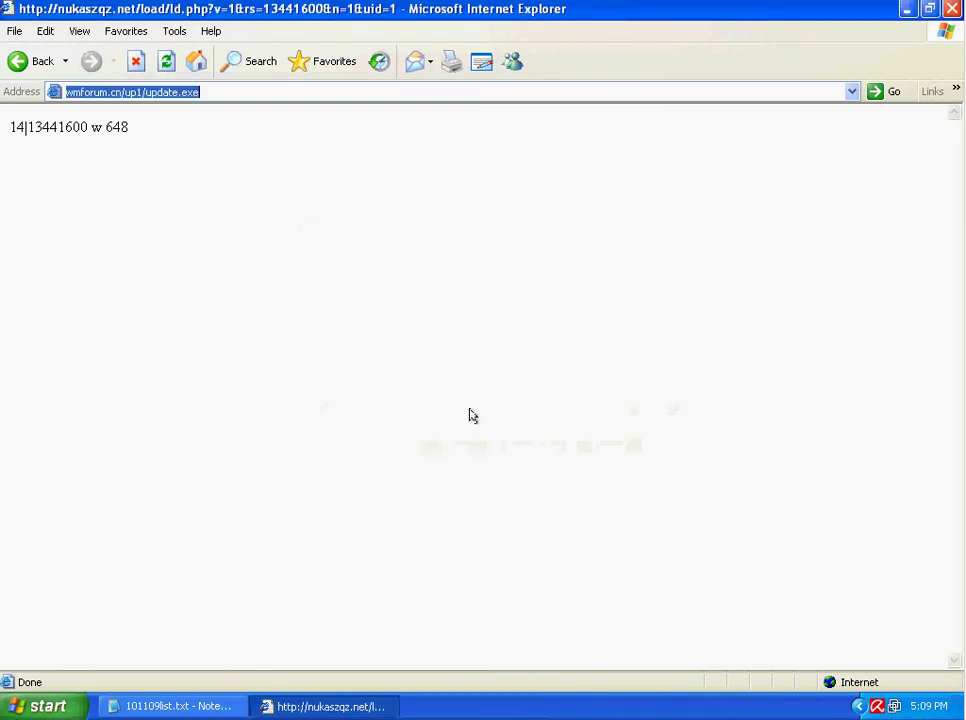
- Minimize Internet Explorer and close the Notepad list of sample addresses
left_click(905, 9)
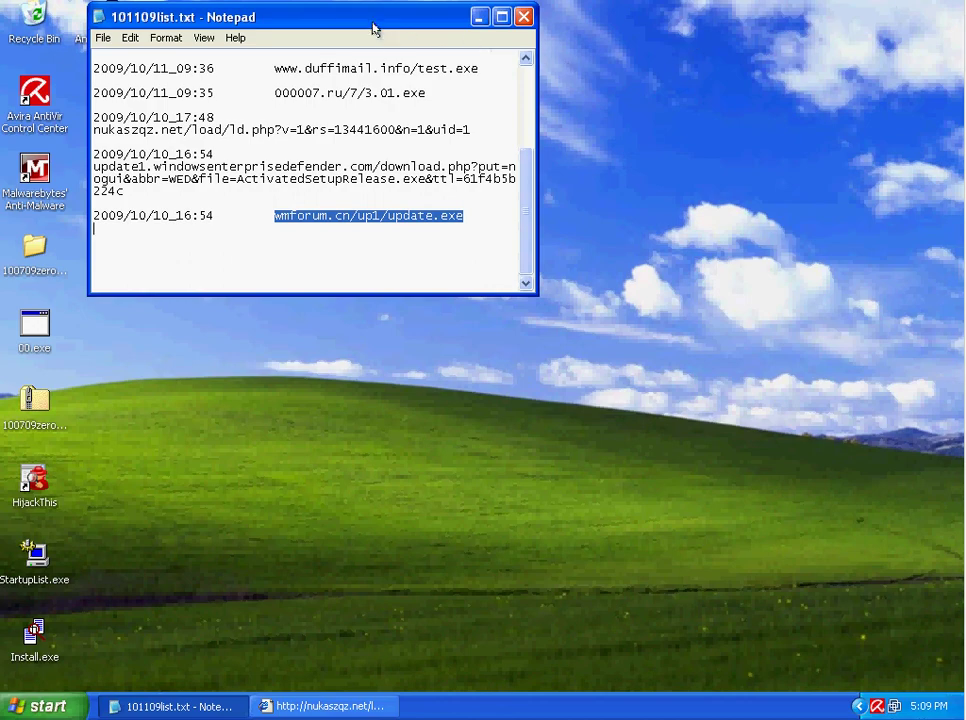
left_click_drag(373, 28, 500, 214)
left_click(650, 205)
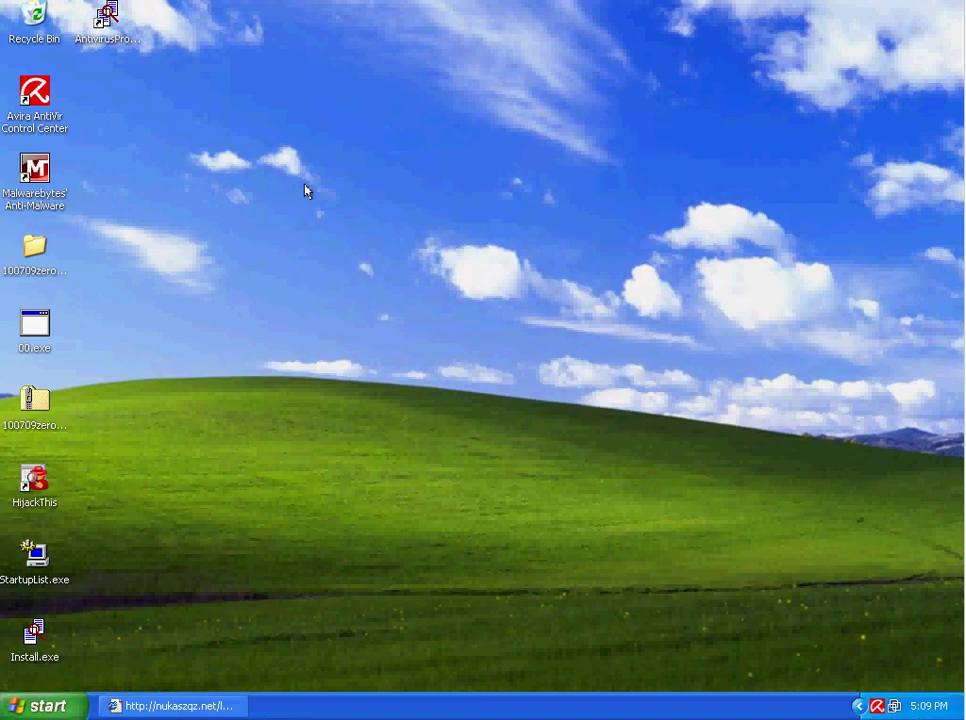
- Check the empty 100709zerodaycollection folder, then open 100709zerodaycollection.zip instead
double_click(34, 247)
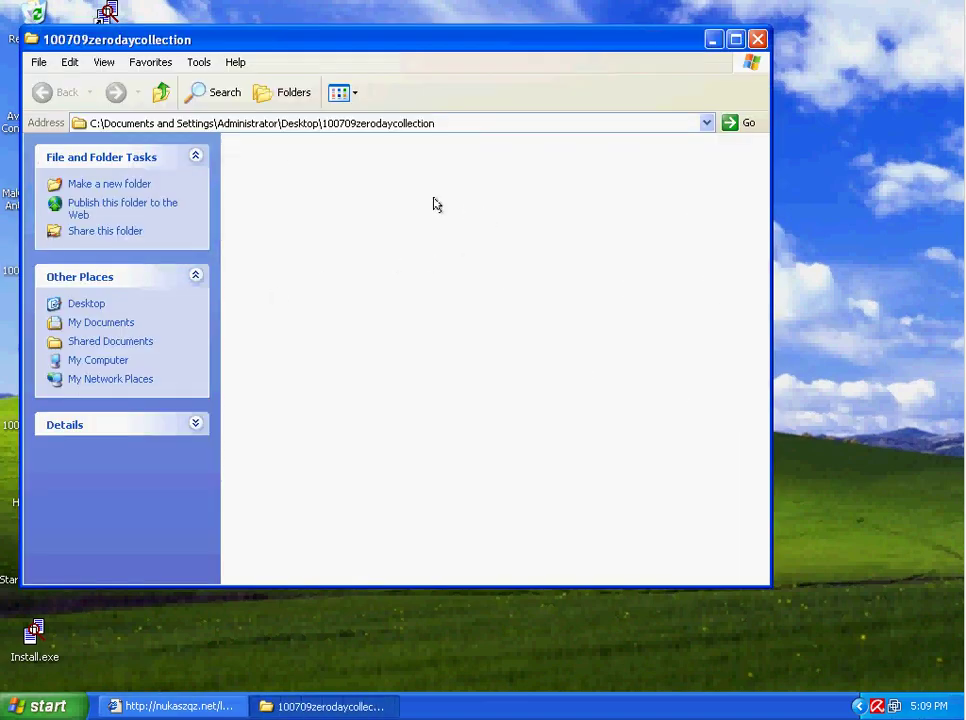
left_click(757, 40)
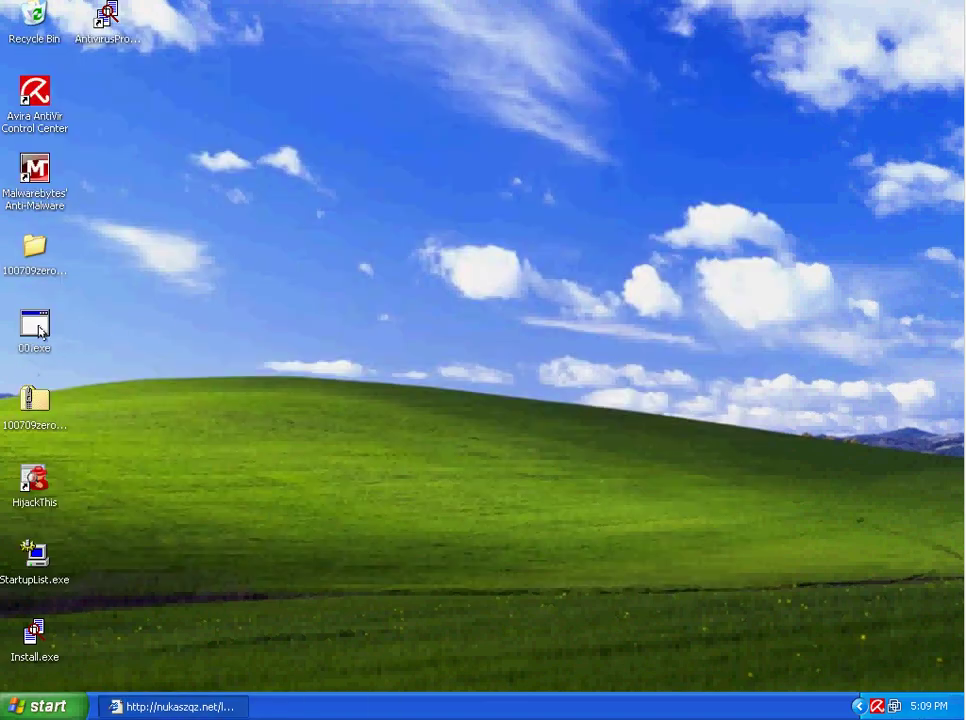
double_click(34, 400)
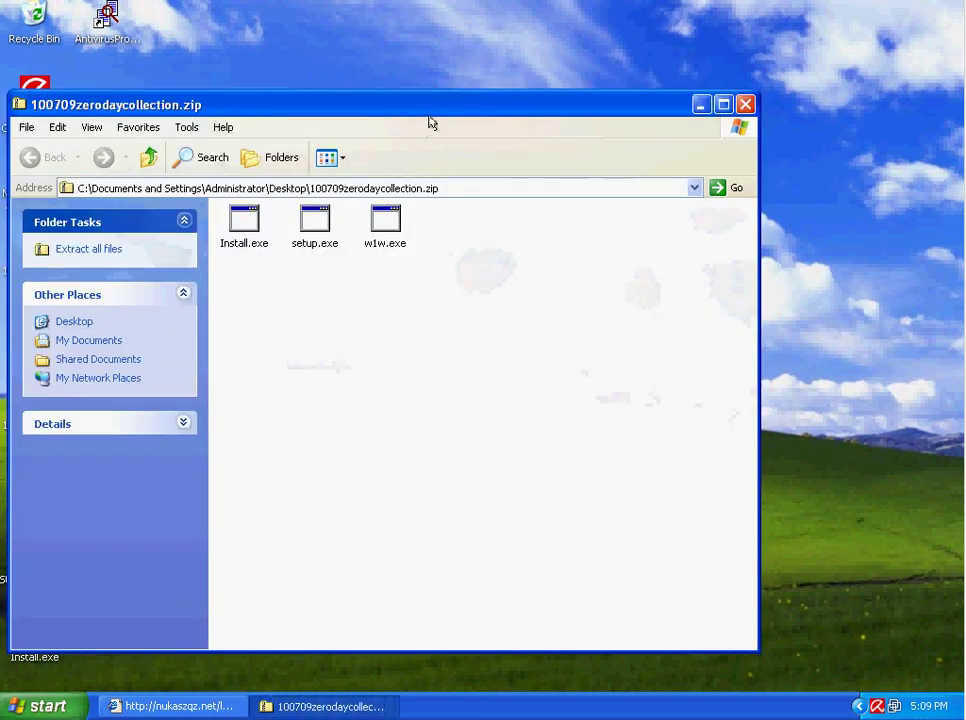